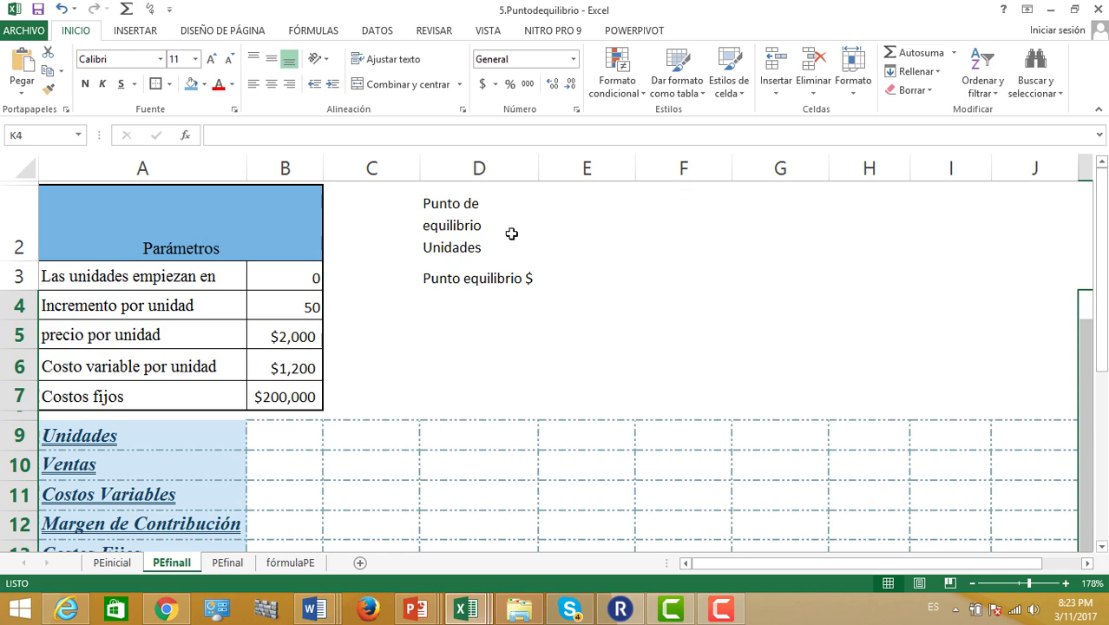
Link B9 to the starting units with =+B3, so the first Unidades value shows 0
click(302, 274)
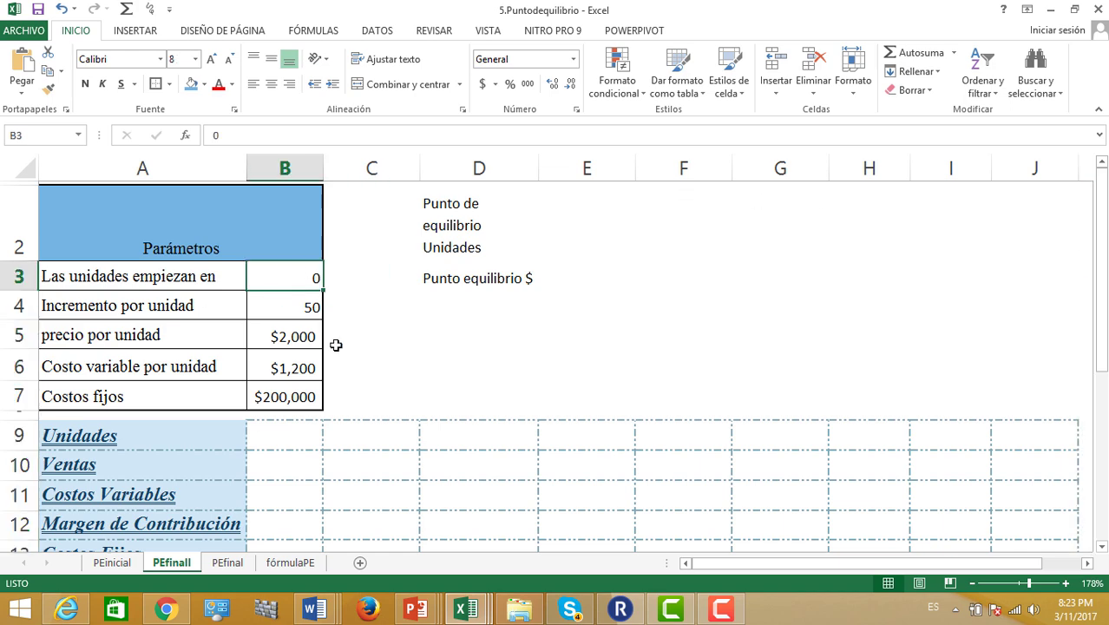
click(288, 432)
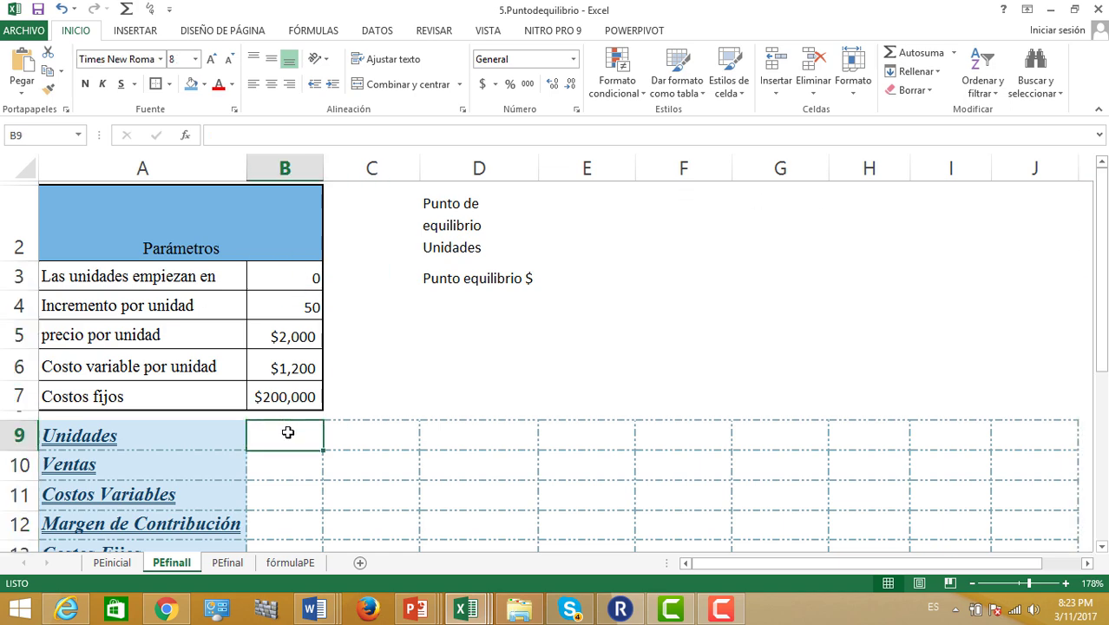
text(+)
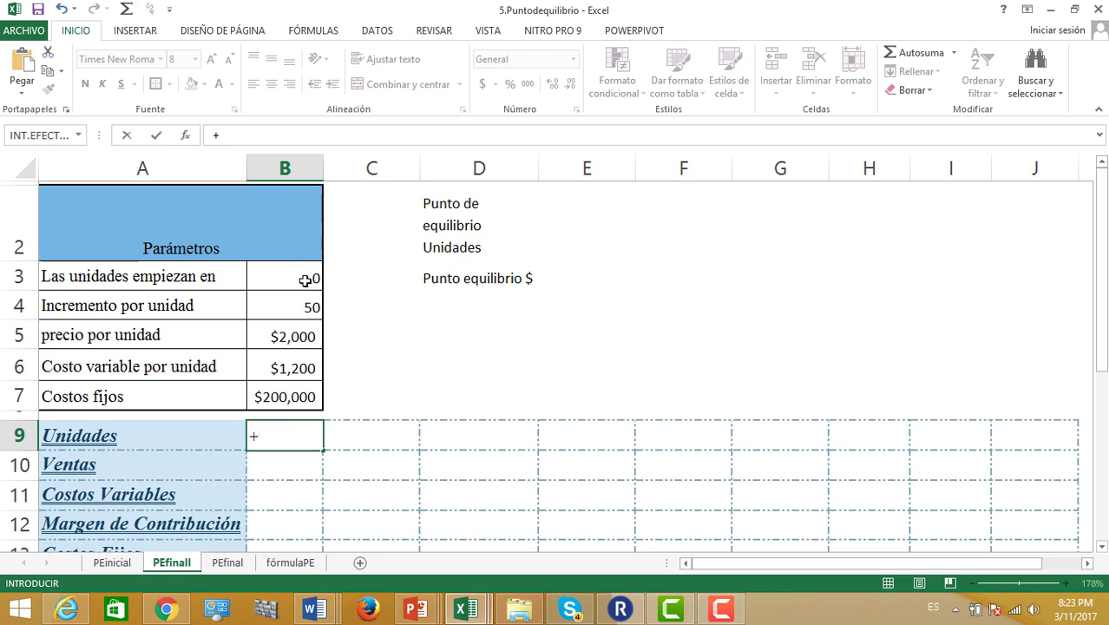
click(304, 279)
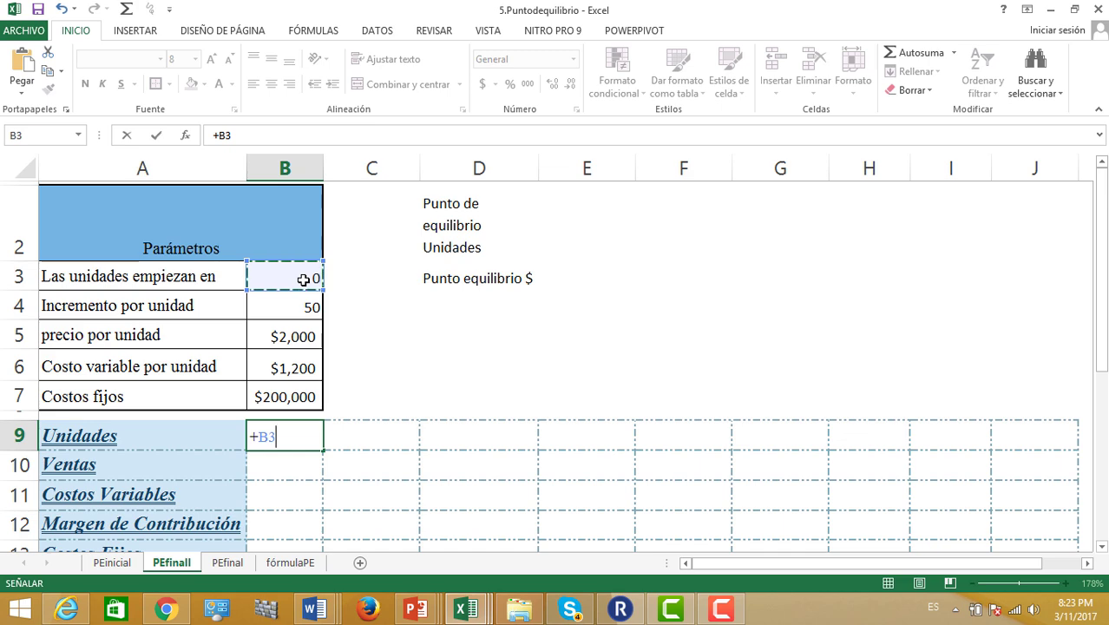
key(ctrl+Return)
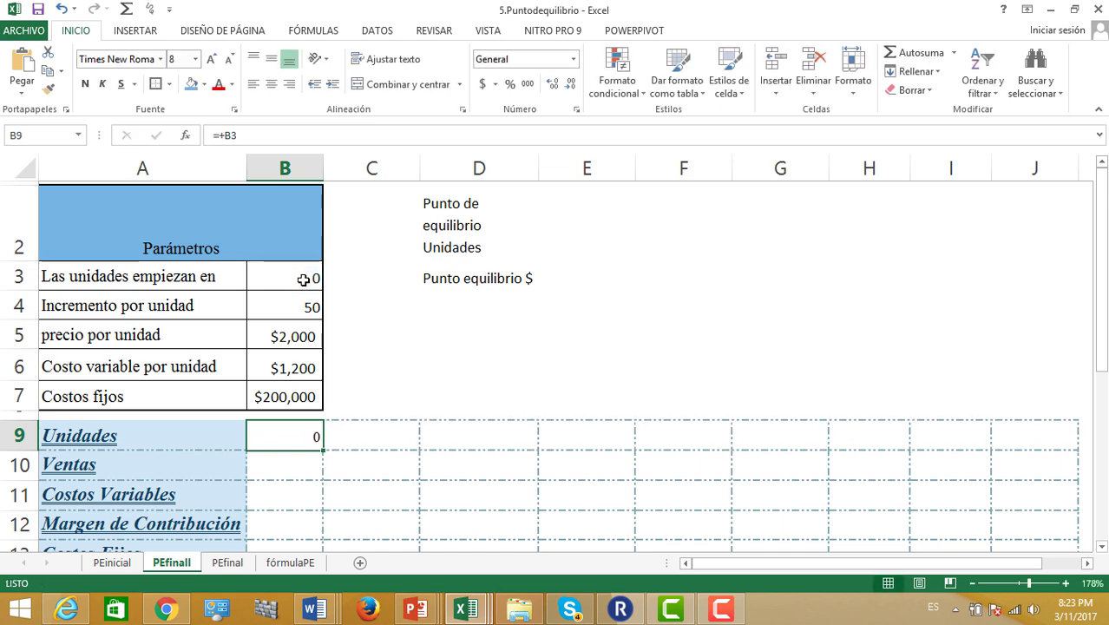
click(382, 439)
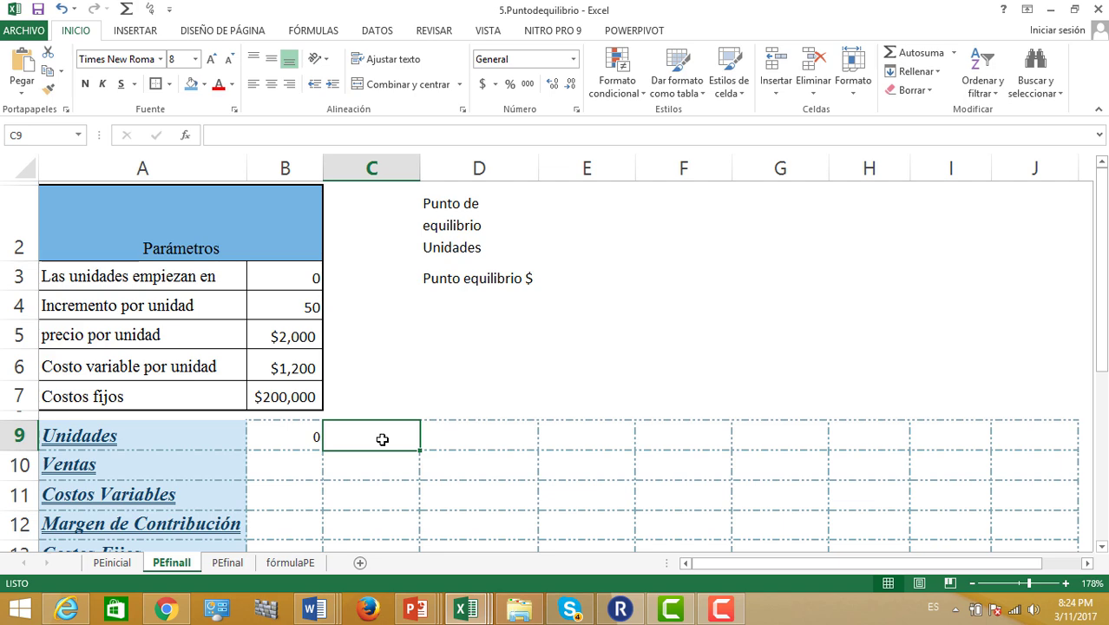
Enter =+B9+$B$4 in C9 and fill it to J9, giving units 50 through 400
text(+)
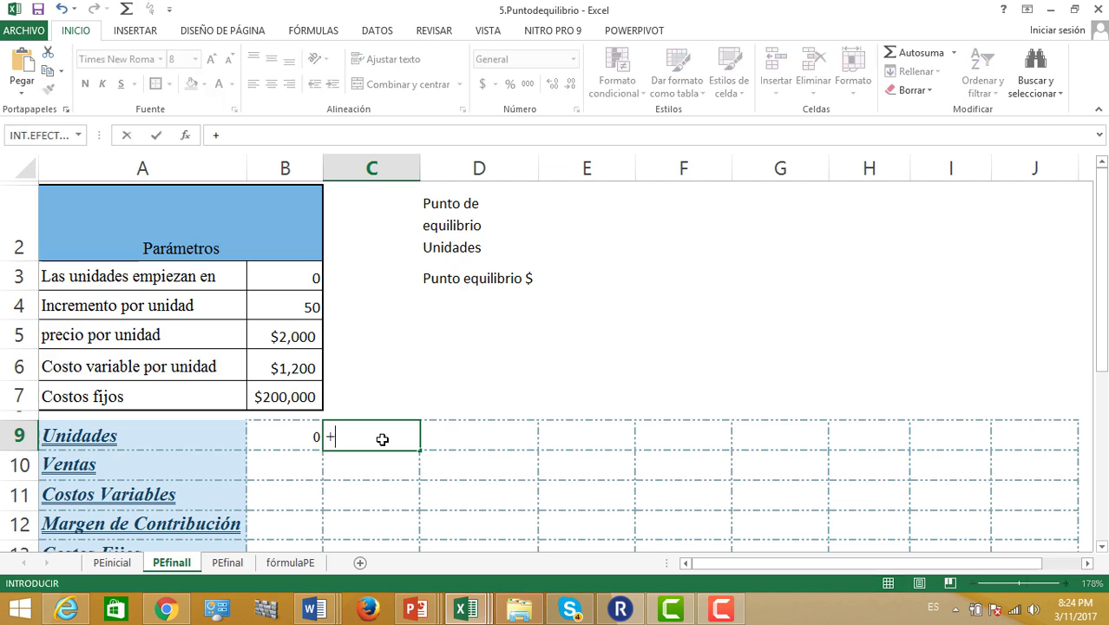
click(291, 437)
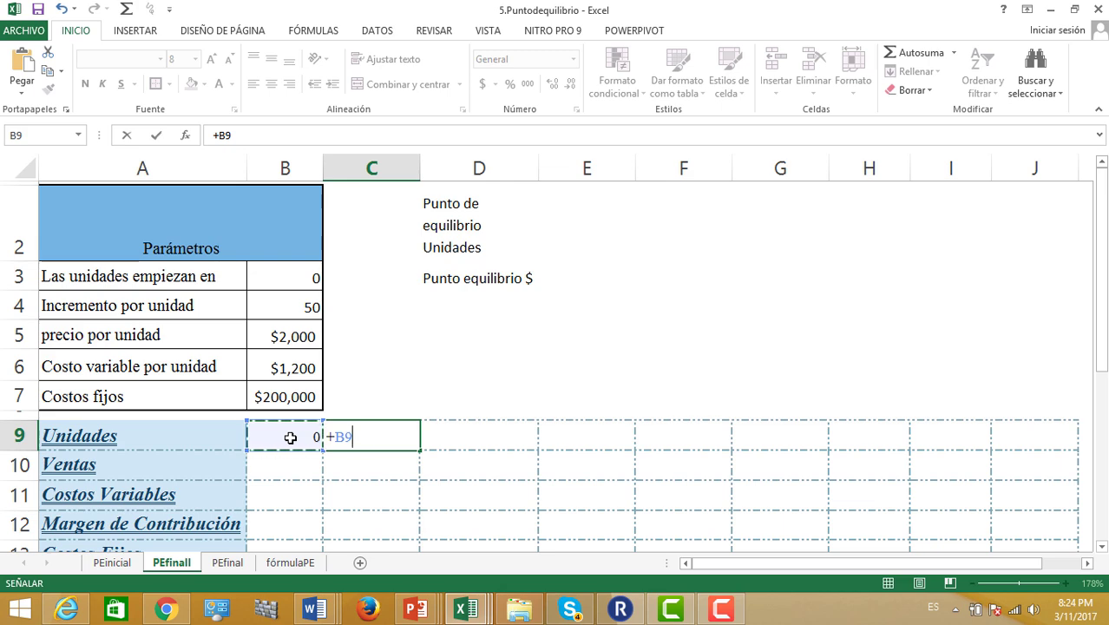
text(+)
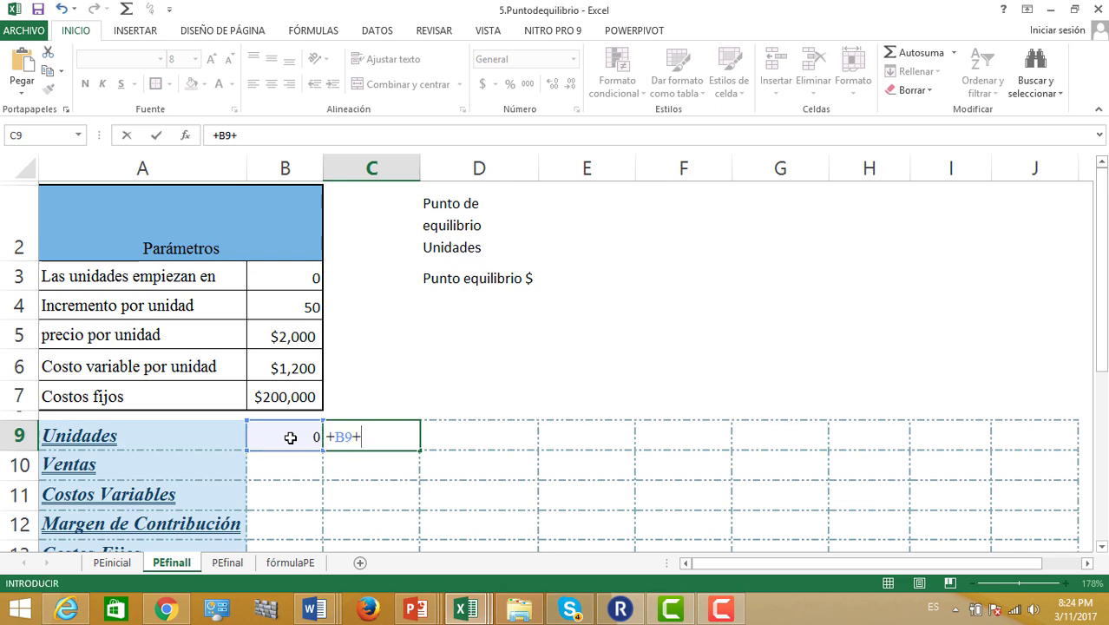
click(291, 306)
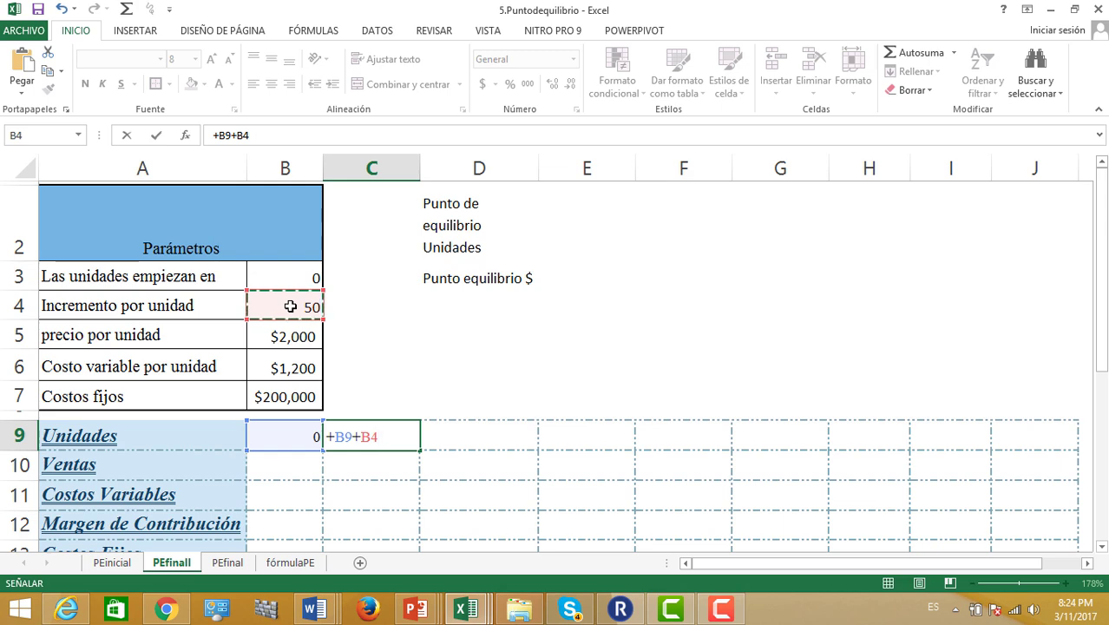
key(F4)
key(ctrl+Return)
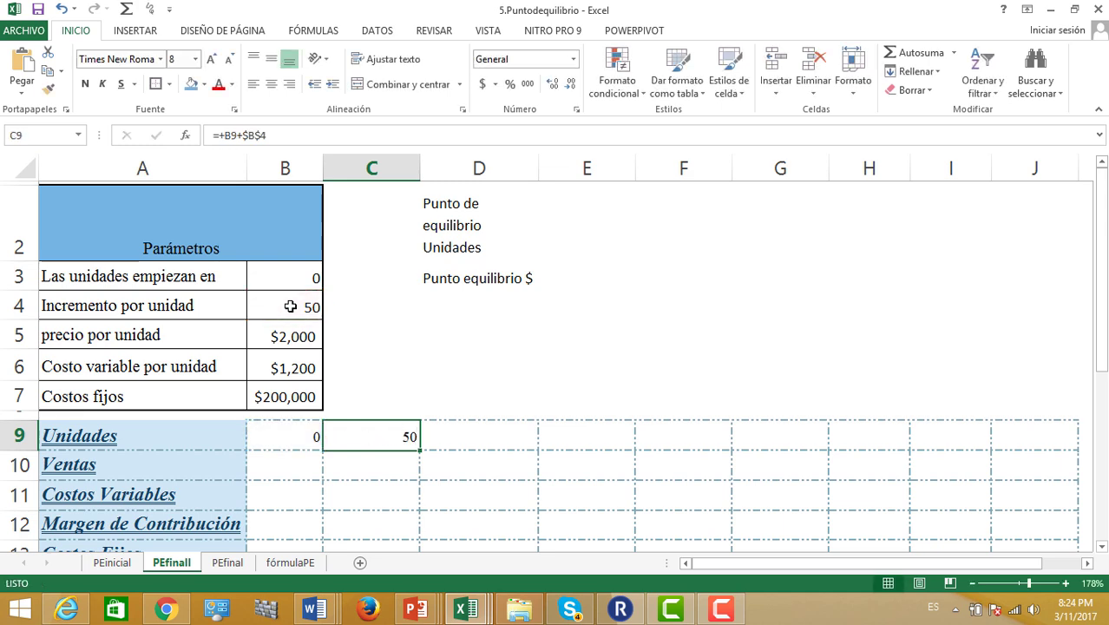
drag(421, 450, 1044, 470)
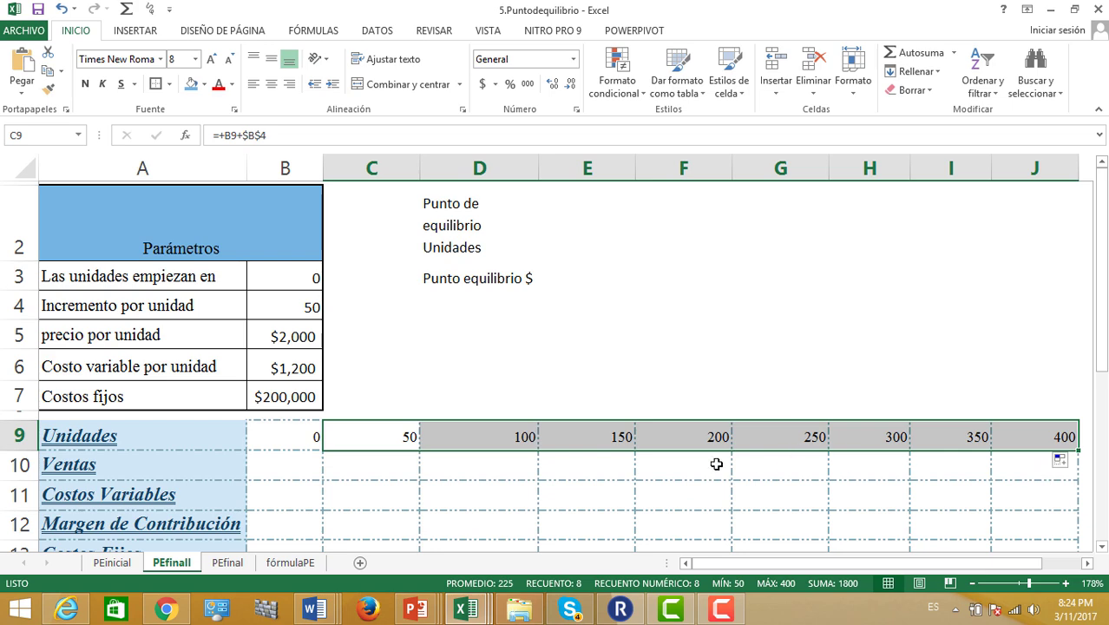
drag(1101, 302, 1102, 387)
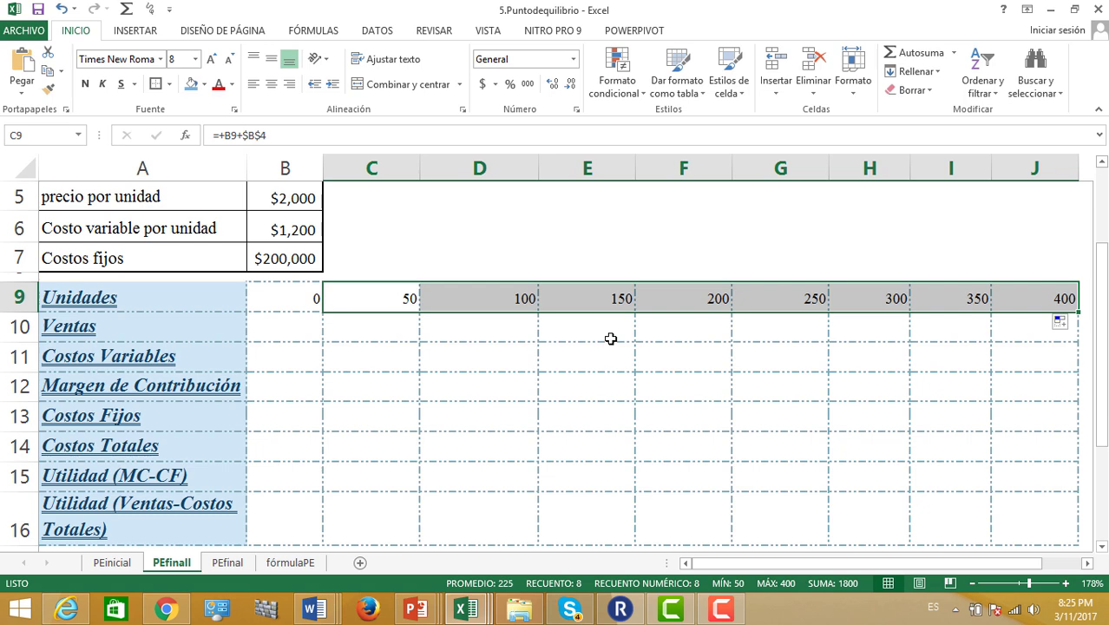
Select the Ventas row cells B10:J10
drag(289, 323, 1015, 319)
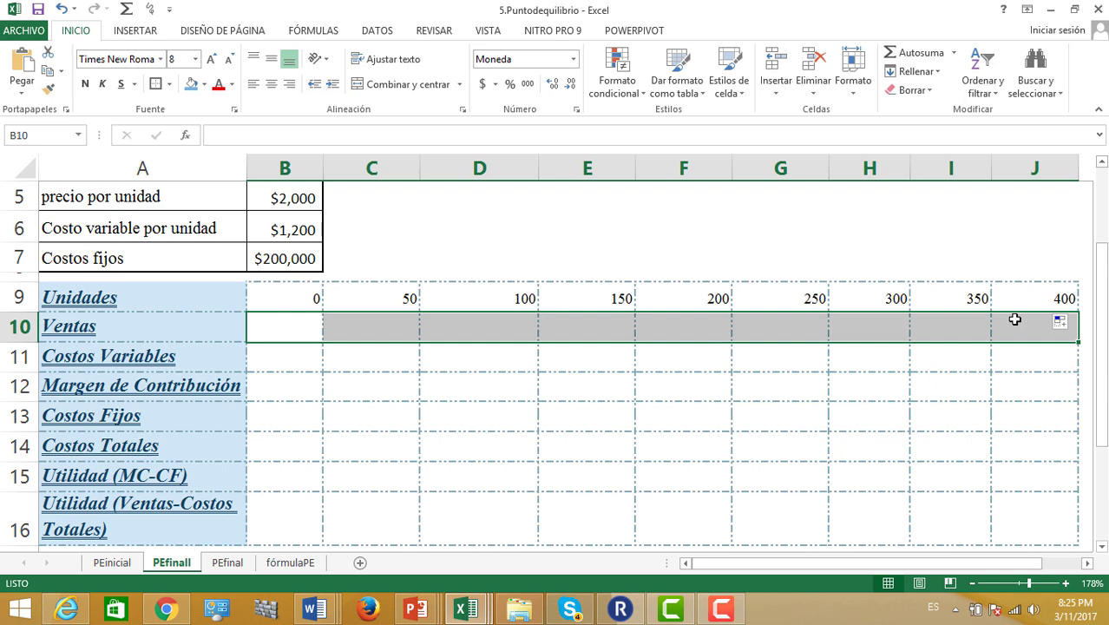
Fill B10:J10 with =+B9*$B$5, showing sales from $0 to $800,000
text(+)
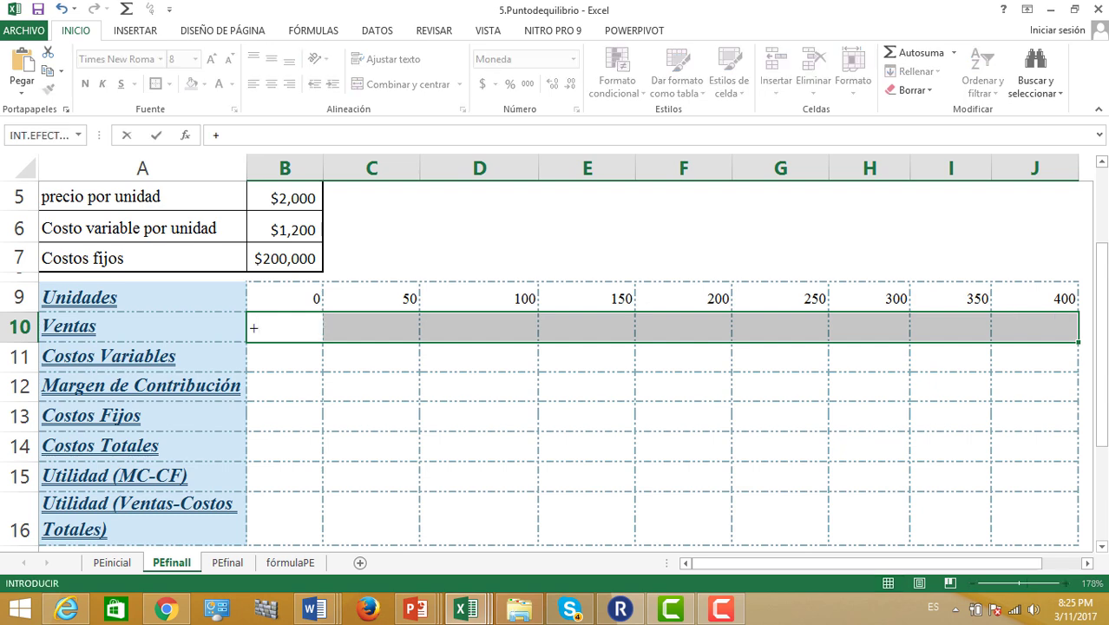
drag(1103, 299, 1103, 242)
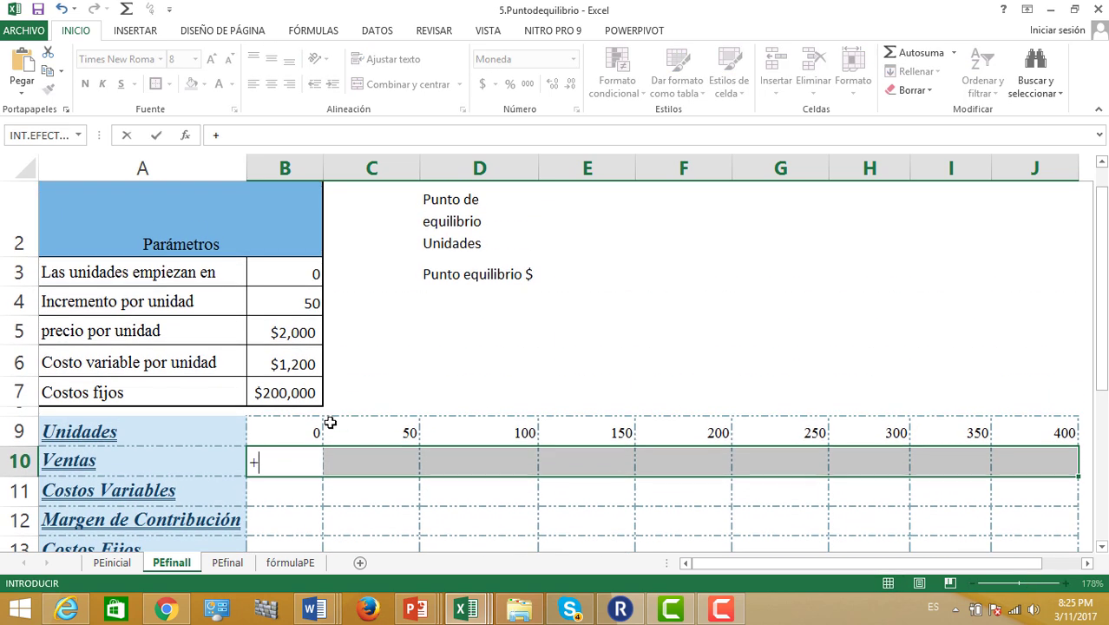
click(288, 430)
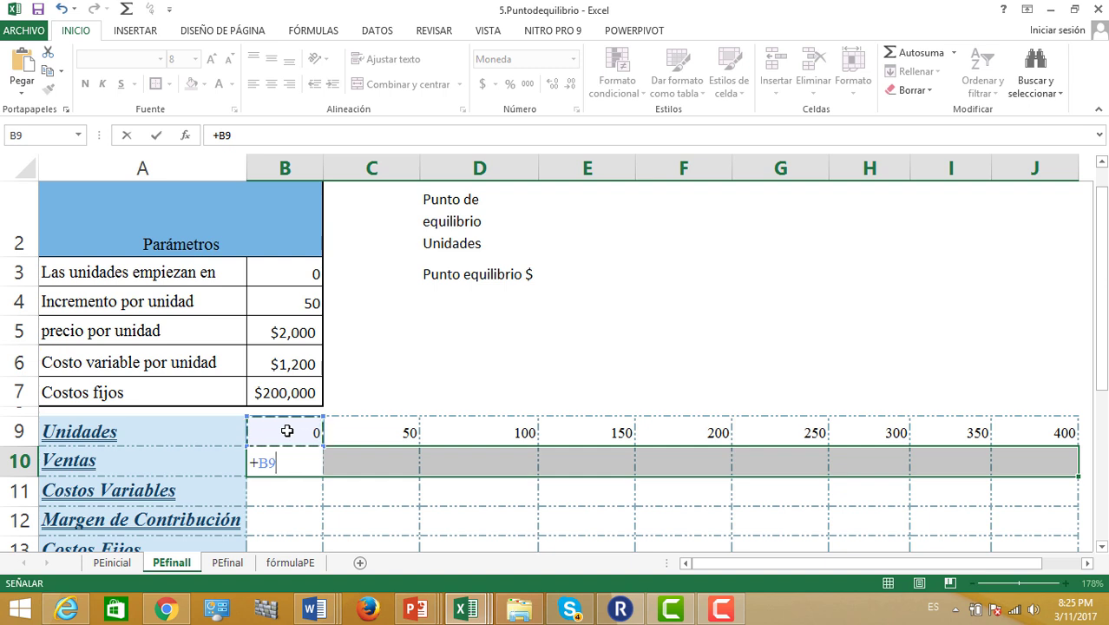
text(*)
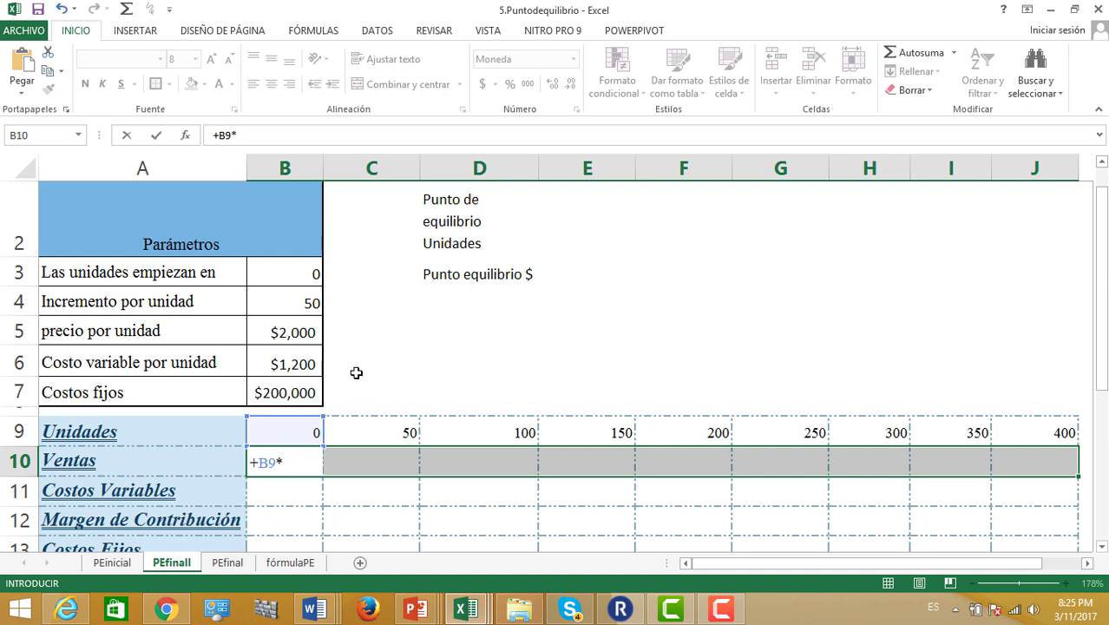
click(290, 337)
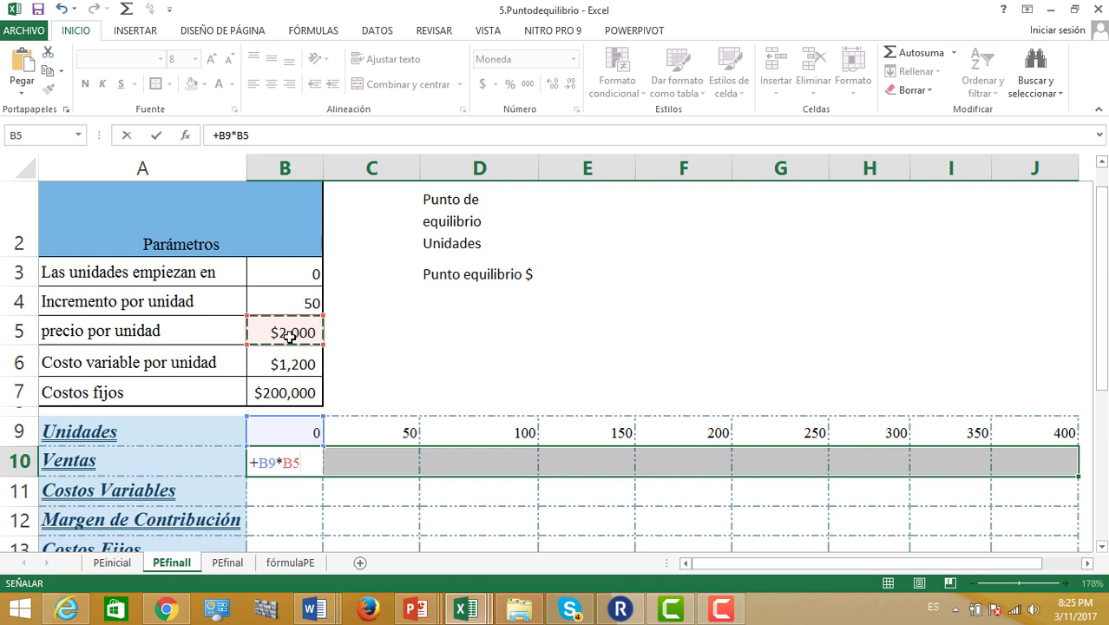
key(F4)
key(ctrl+Return)
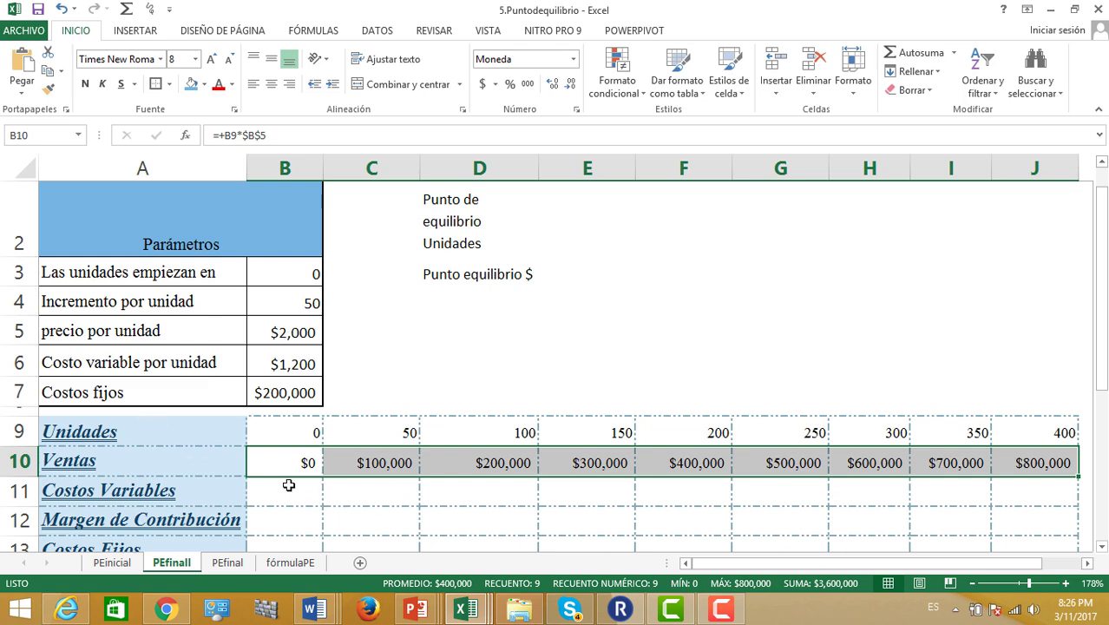
drag(288, 485, 1012, 483)
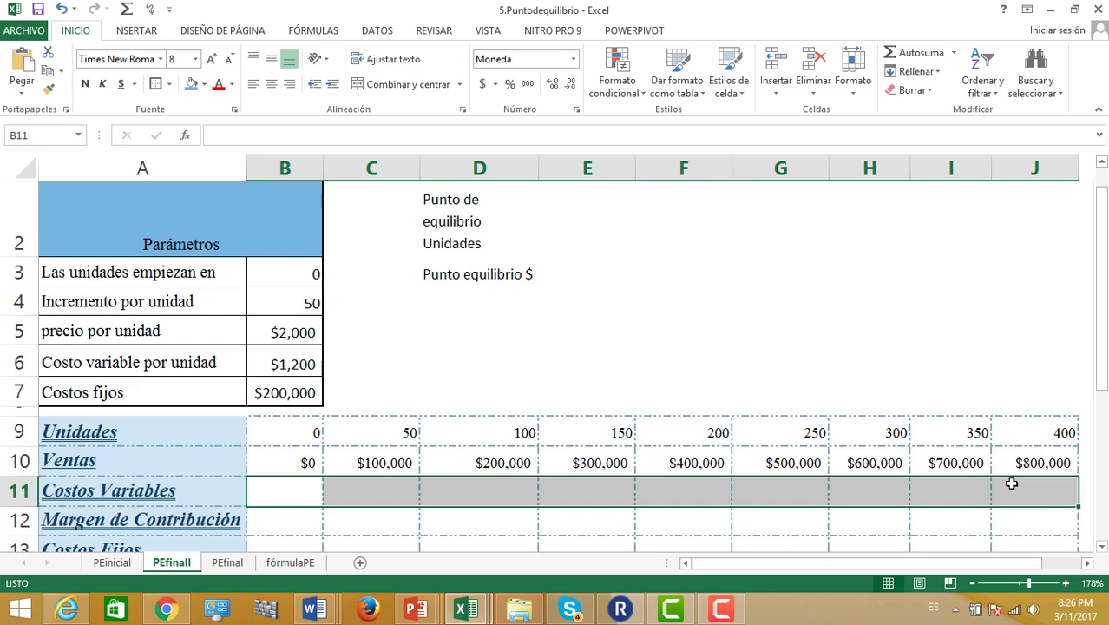
Fill B11:J11 with =+B9*$B$6, showing variable costs from $0 to $480,000
text(+)
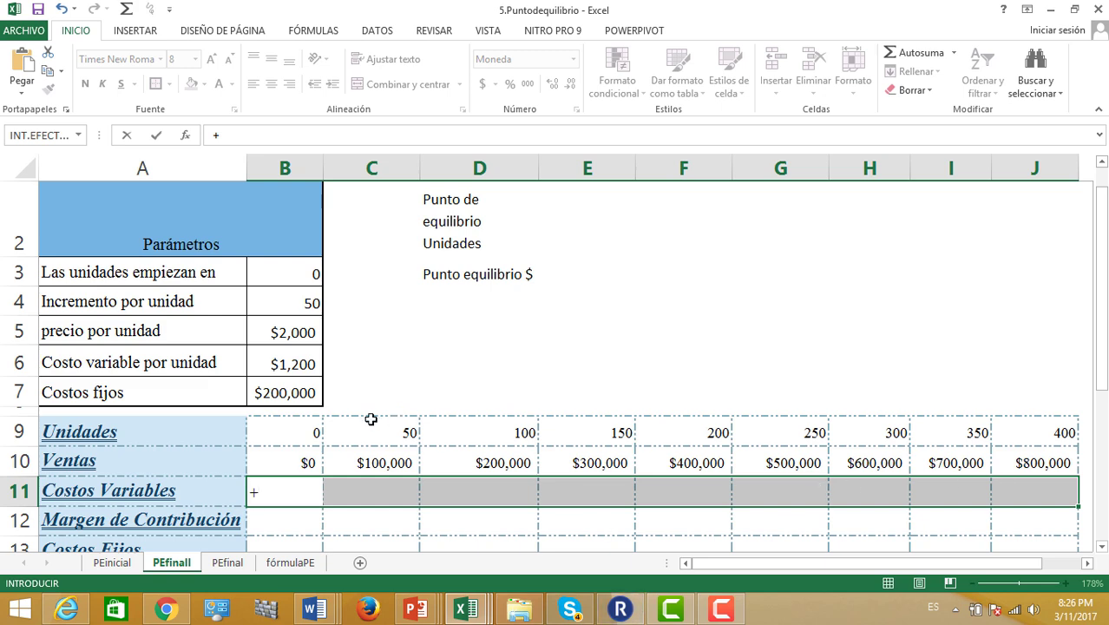
click(269, 440)
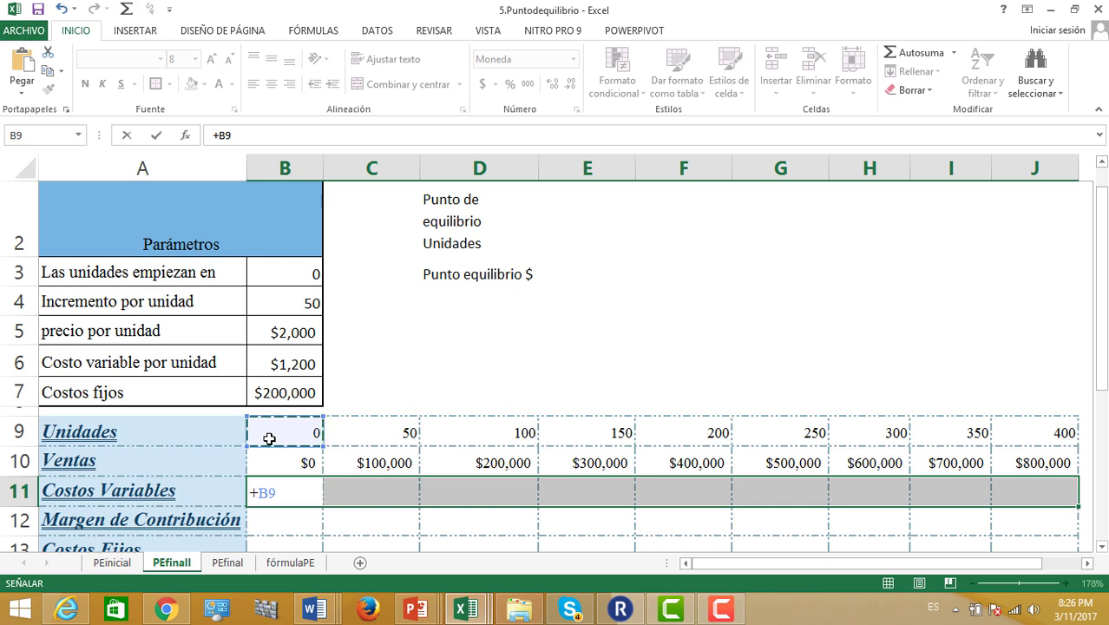
text(*)
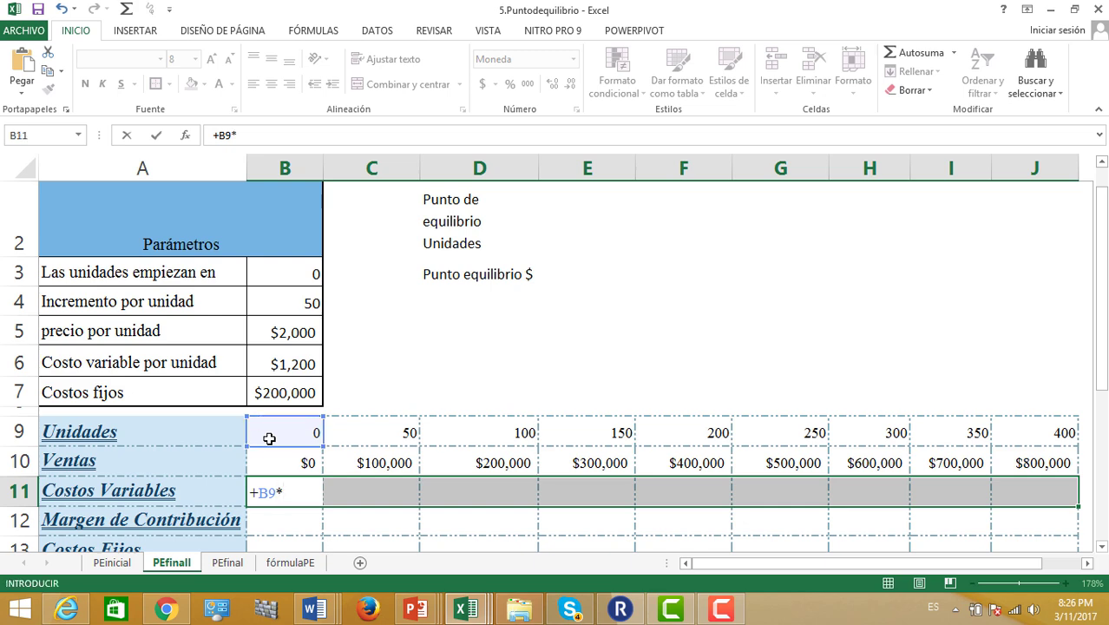
click(278, 365)
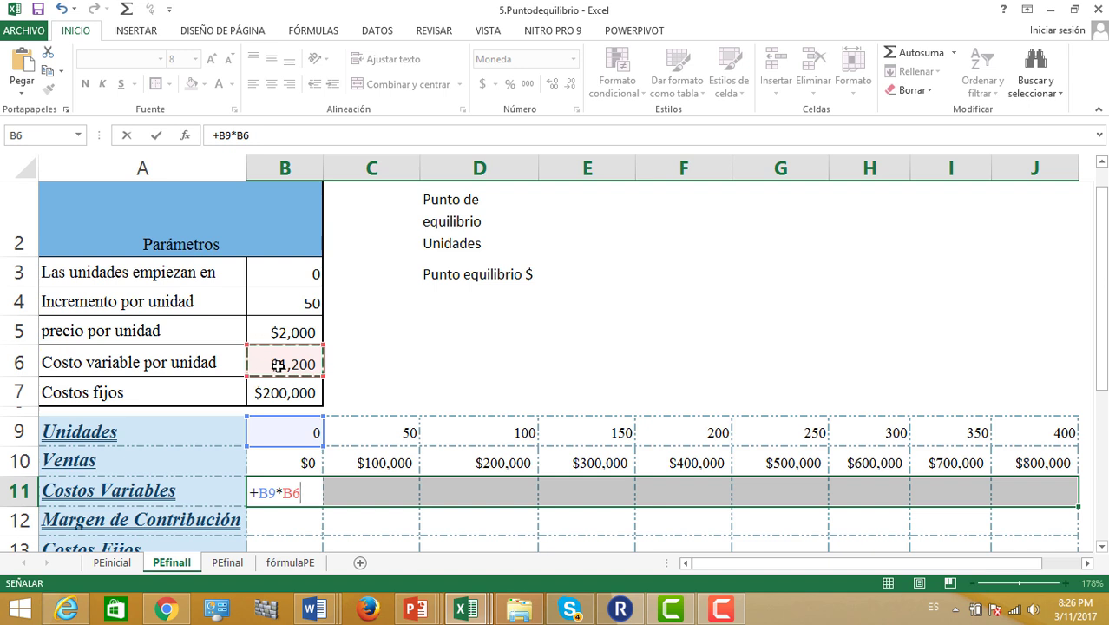
key(F4)
key(ctrl+Return)
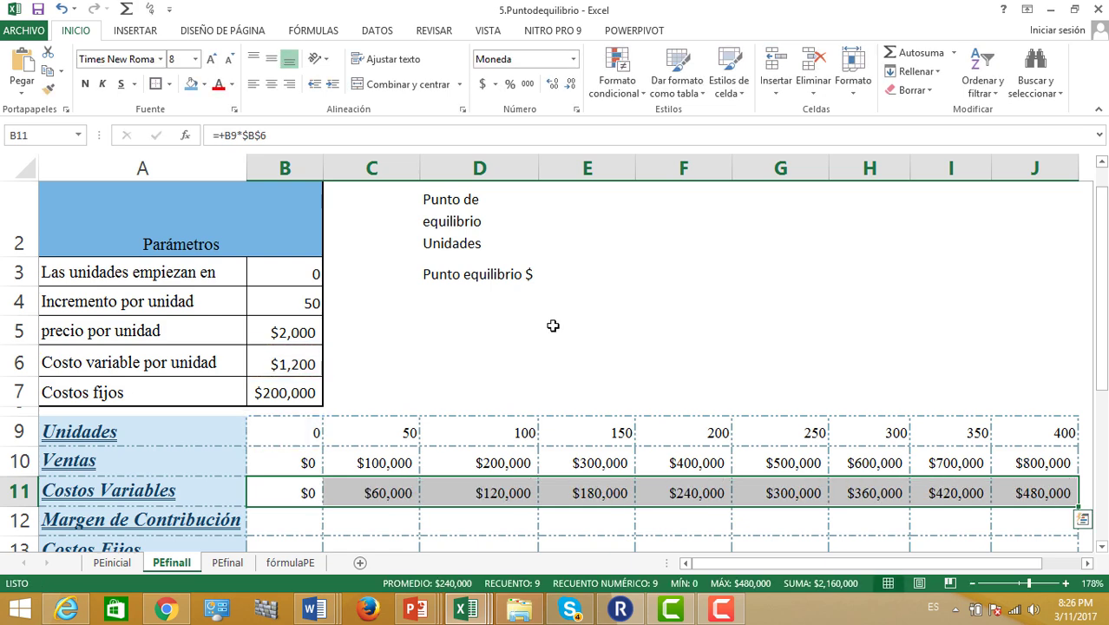
drag(1105, 277, 1105, 326)
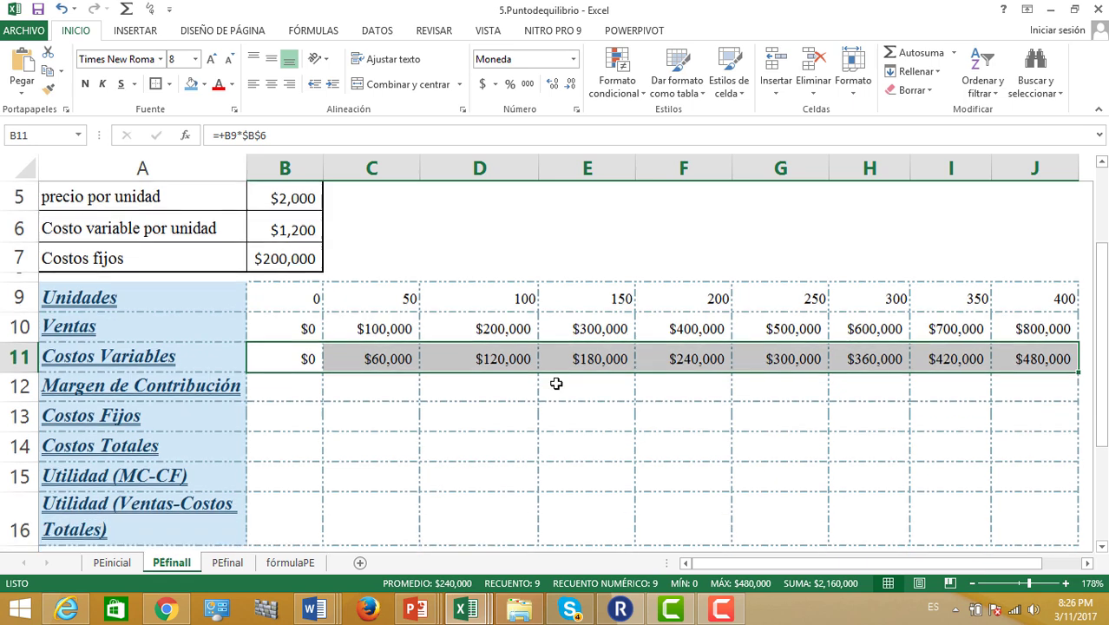
drag(293, 396, 1026, 382)
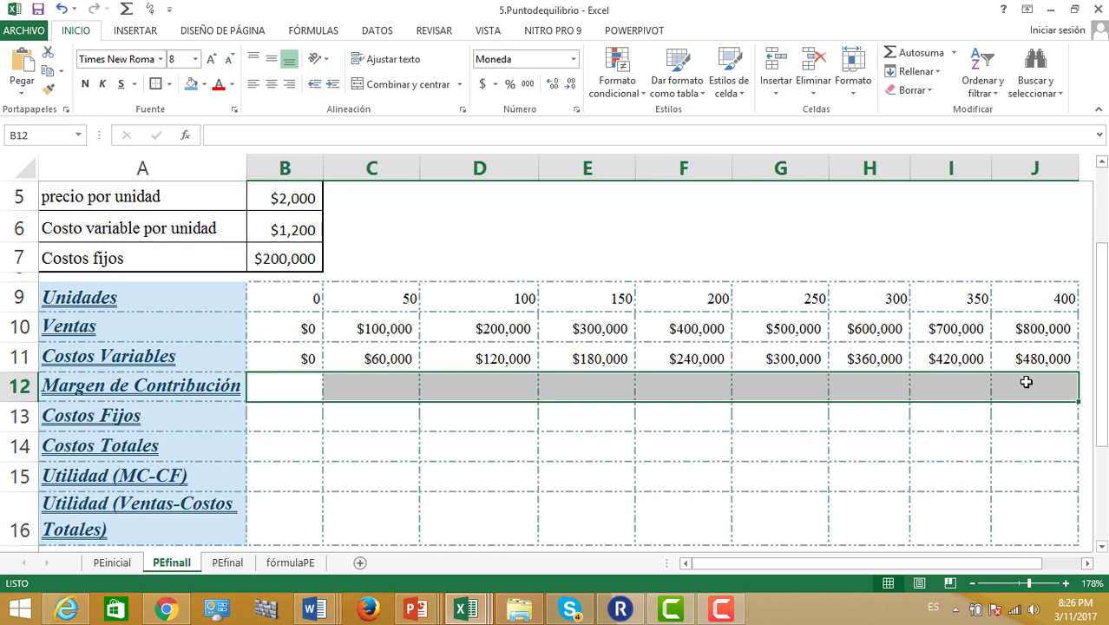
Enter =+B10-B11 across B12:J12, giving contribution margins from $0 to $320,000
text(+)
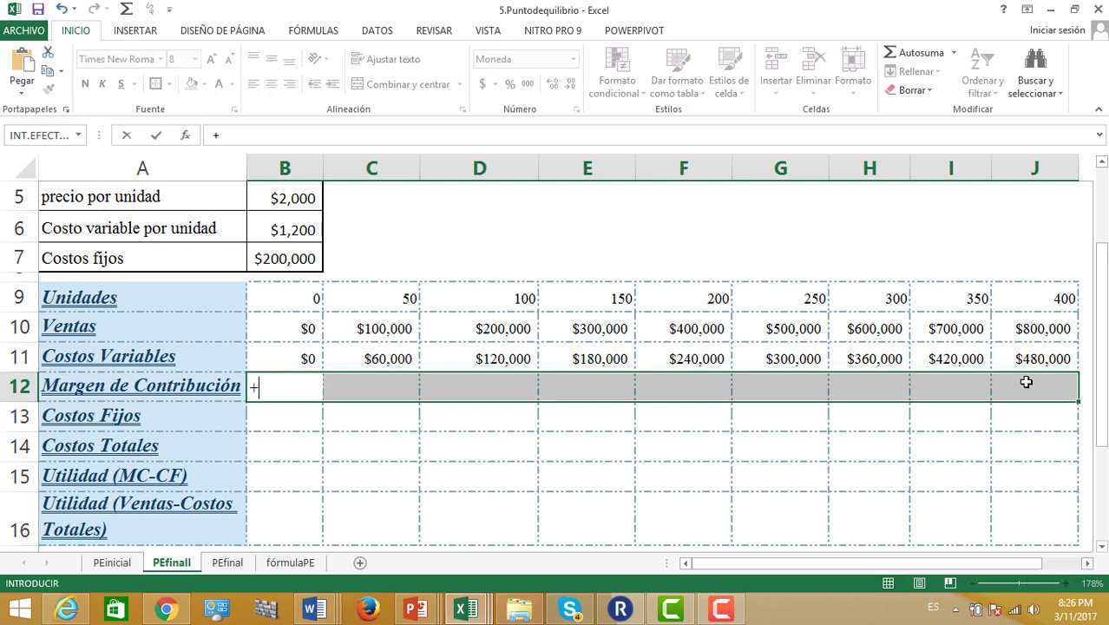
click(298, 330)
text(-)
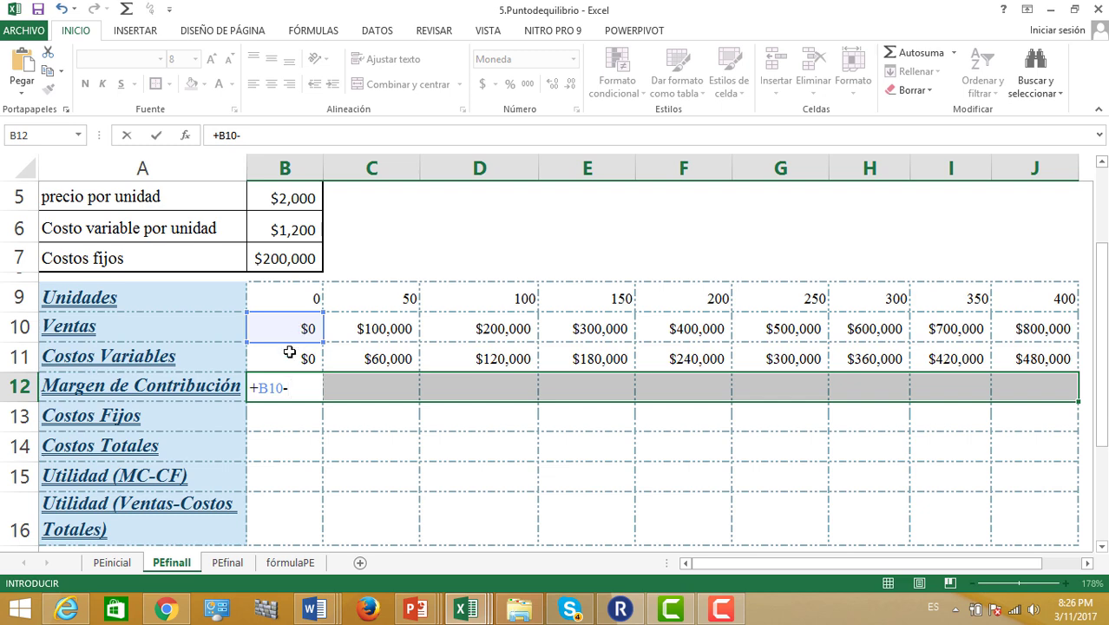
click(289, 353)
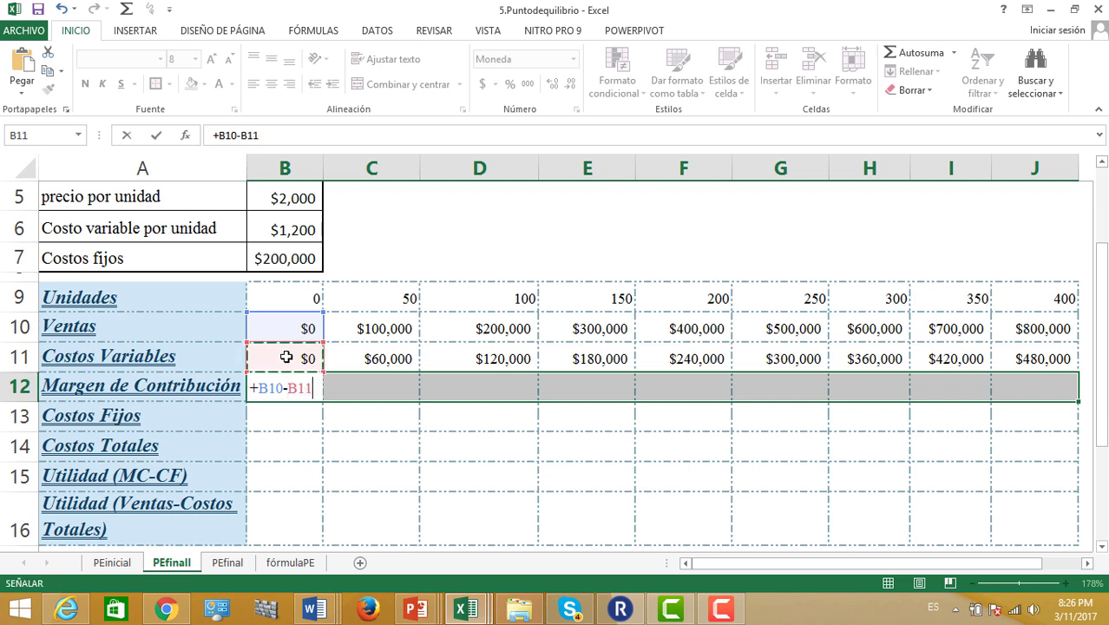
key(ctrl+Return)
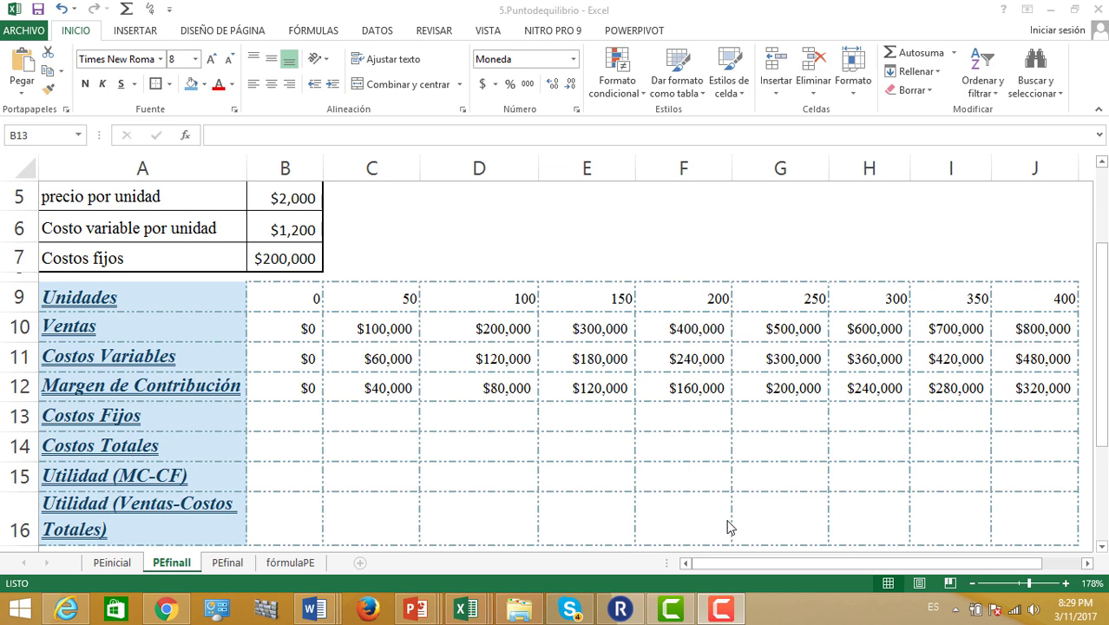
Fill B13:J13 with =+$B$7 so every Costos Fijos cell shows $200,000
click(289, 416)
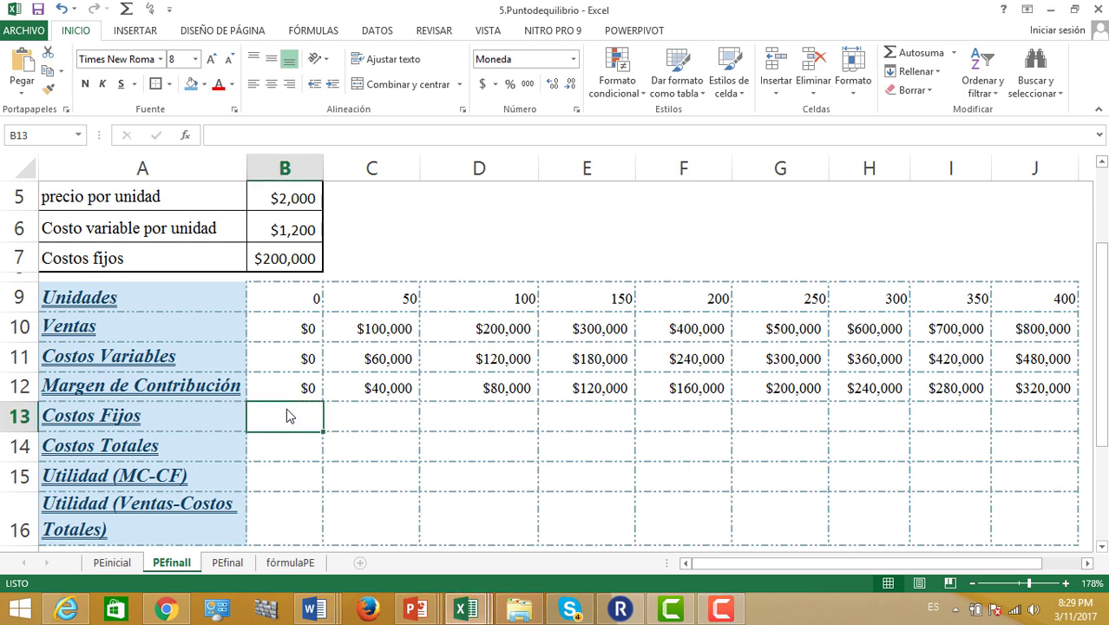
double_click(287, 410)
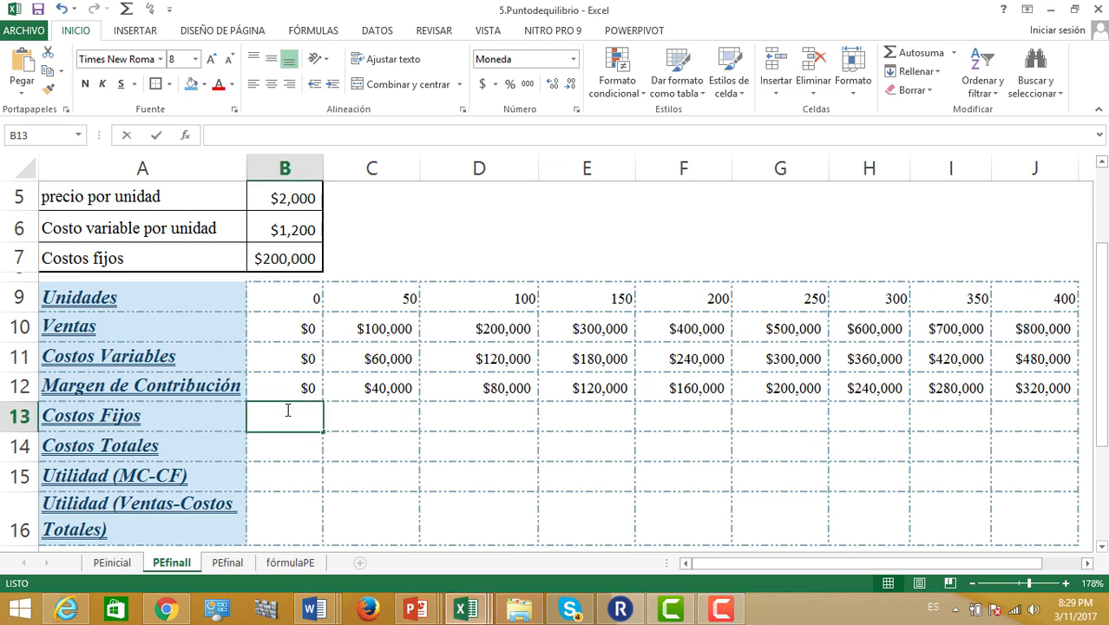
click(408, 451)
click(297, 416)
drag(297, 417, 1013, 418)
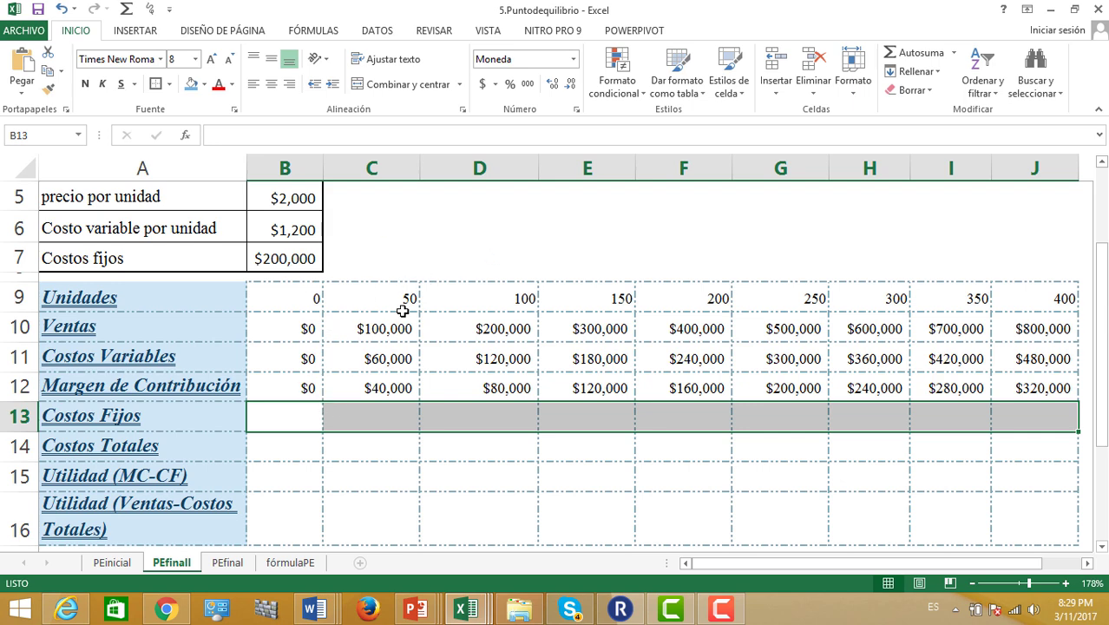
text(+)
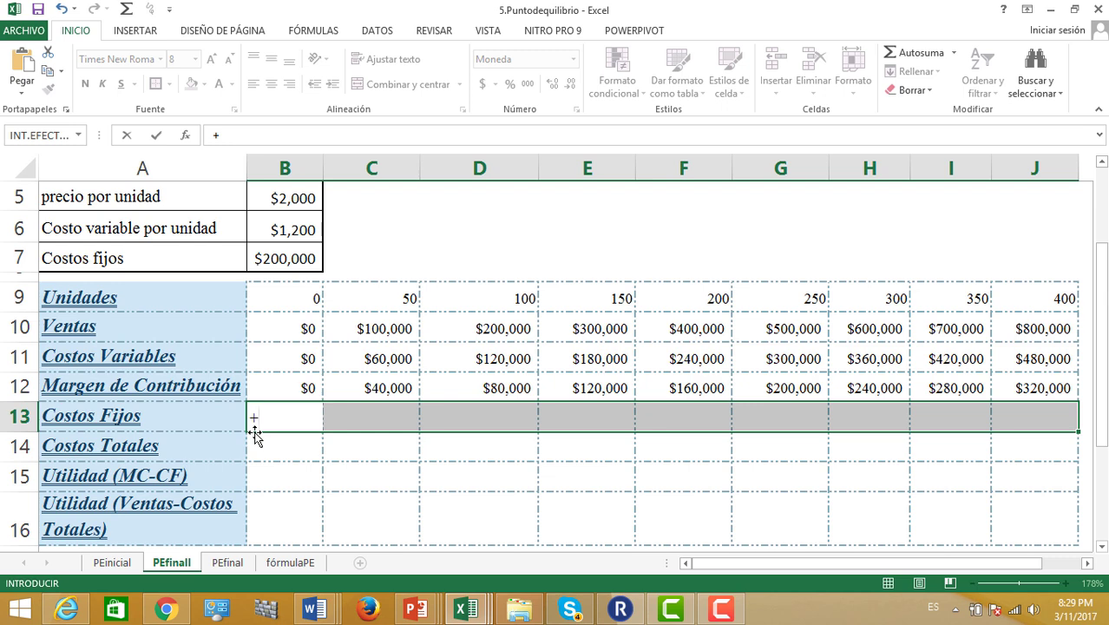
click(286, 259)
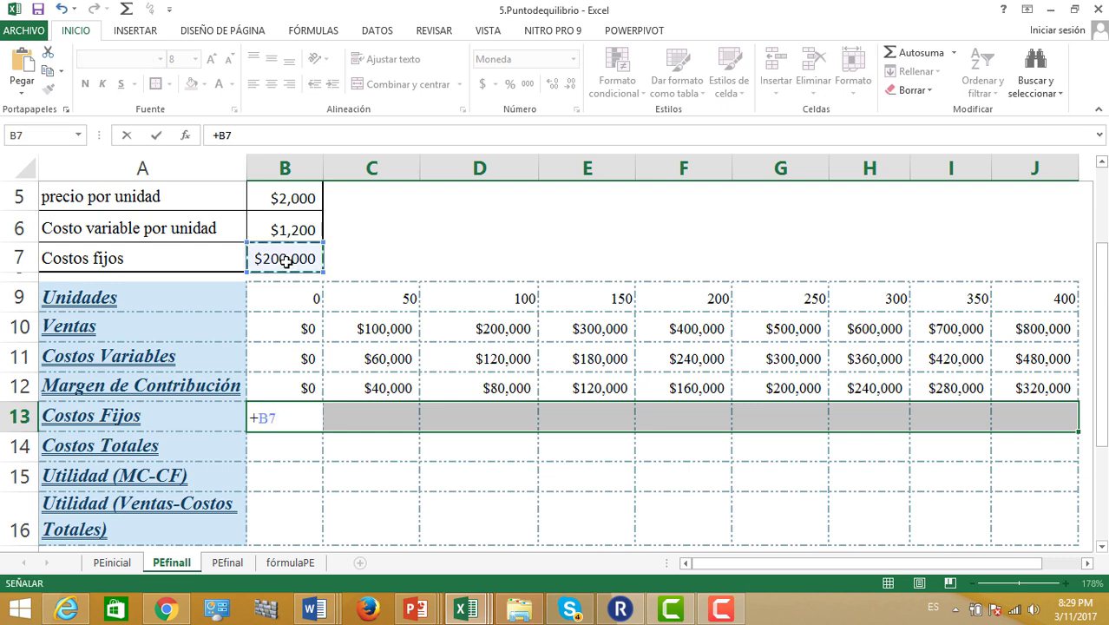
key(F4)
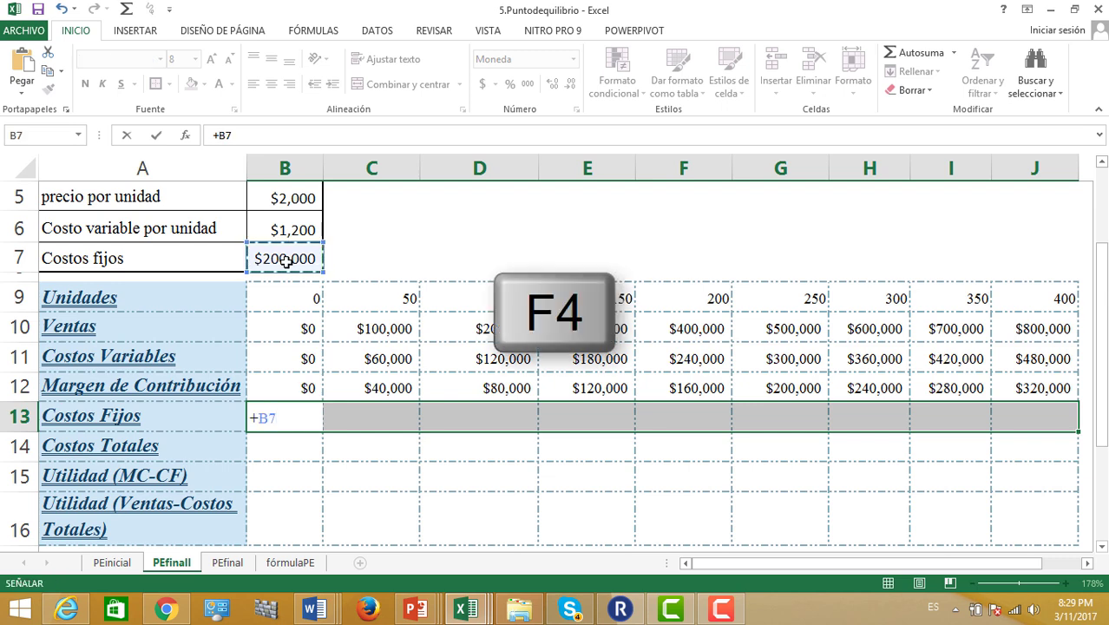
key(F4)
key(ctrl+Return)
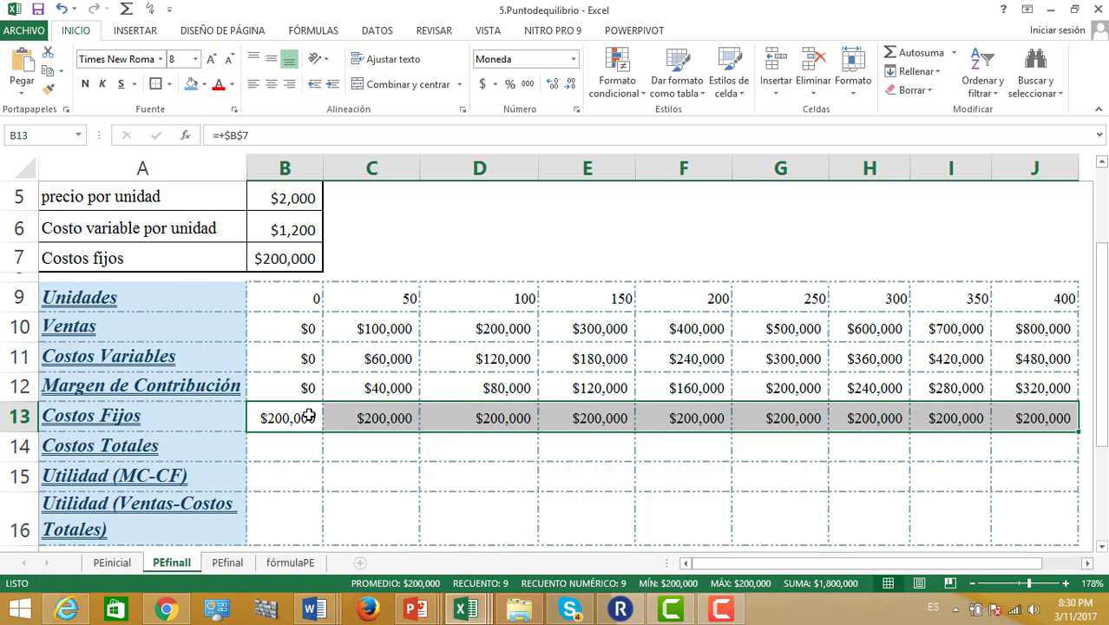
drag(278, 445, 1005, 449)
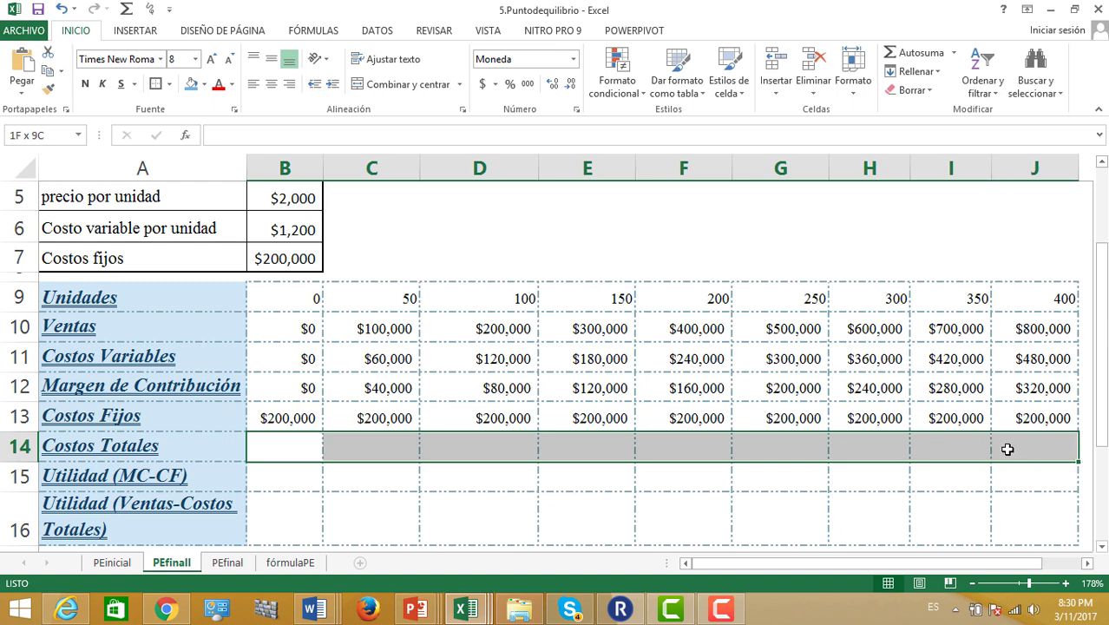
Enter =+B11+B13 across B14:J14, giving total costs from $200,000 to $680,000
text(+)
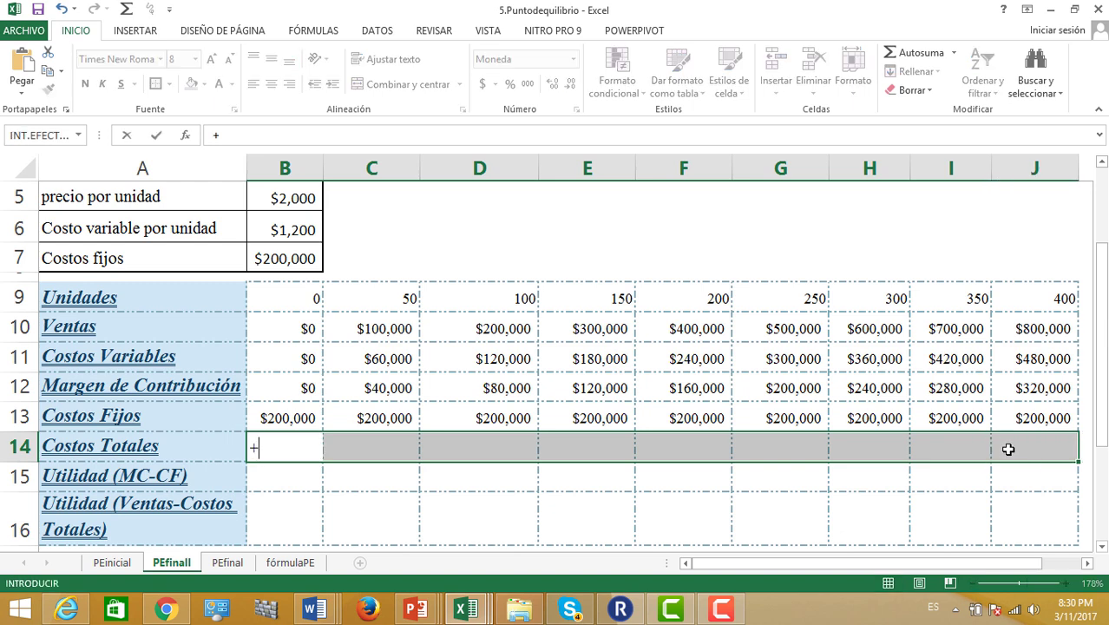
click(288, 356)
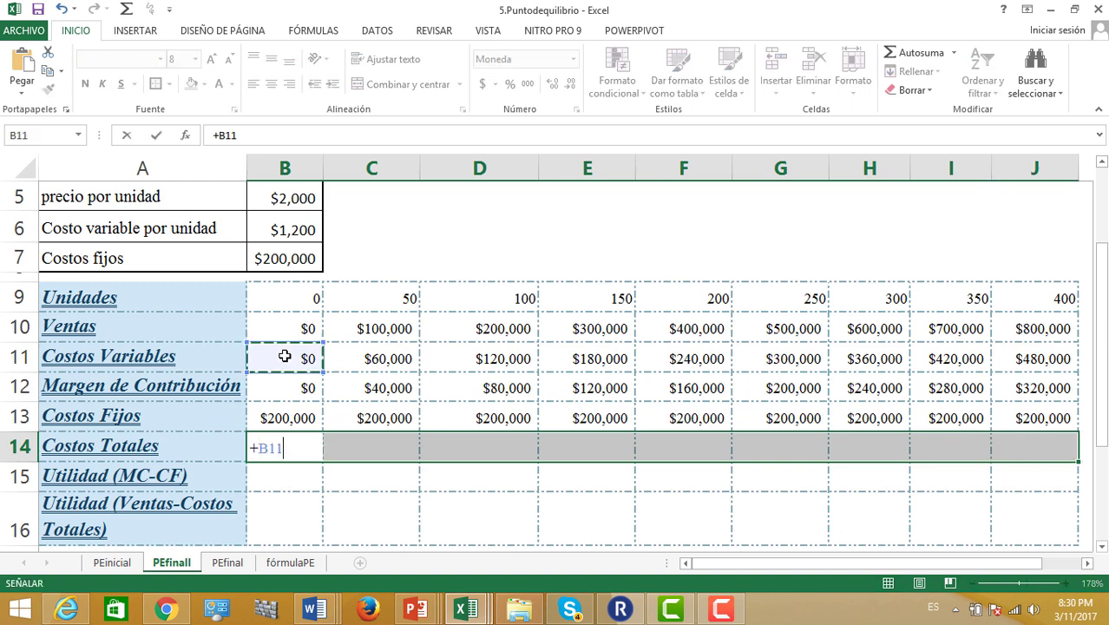
text(+)
click(269, 419)
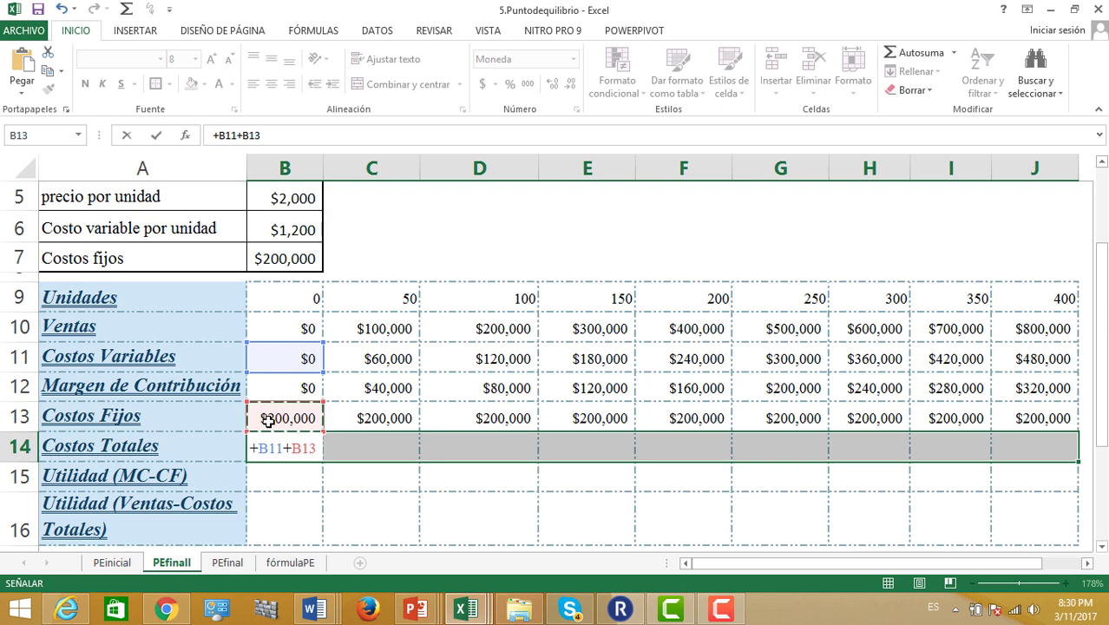
key(ctrl+Return)
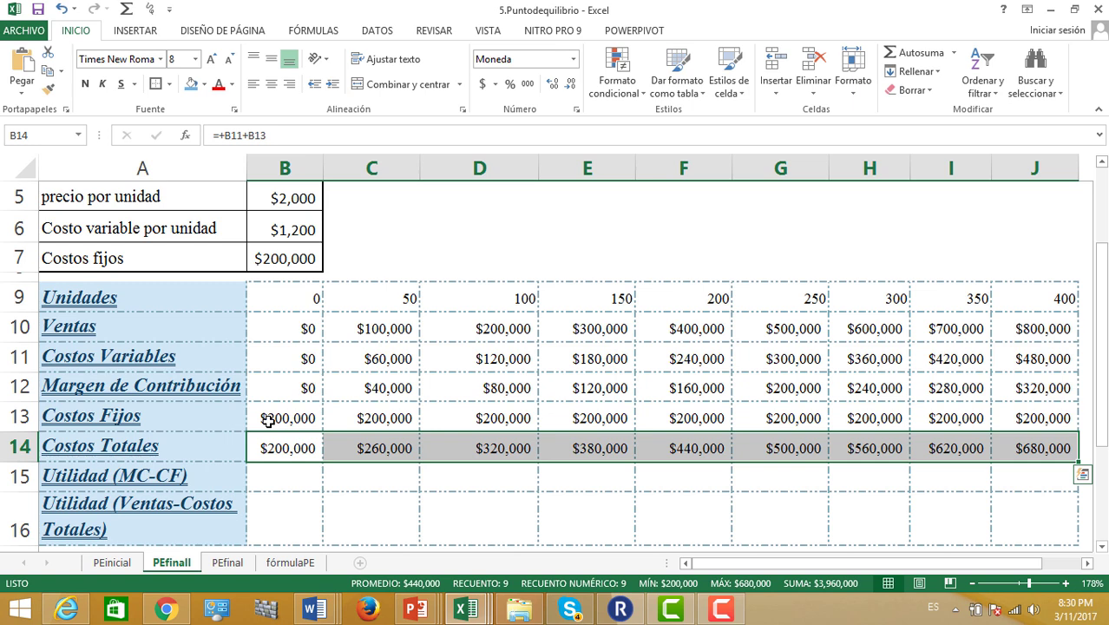
drag(279, 473, 1007, 470)
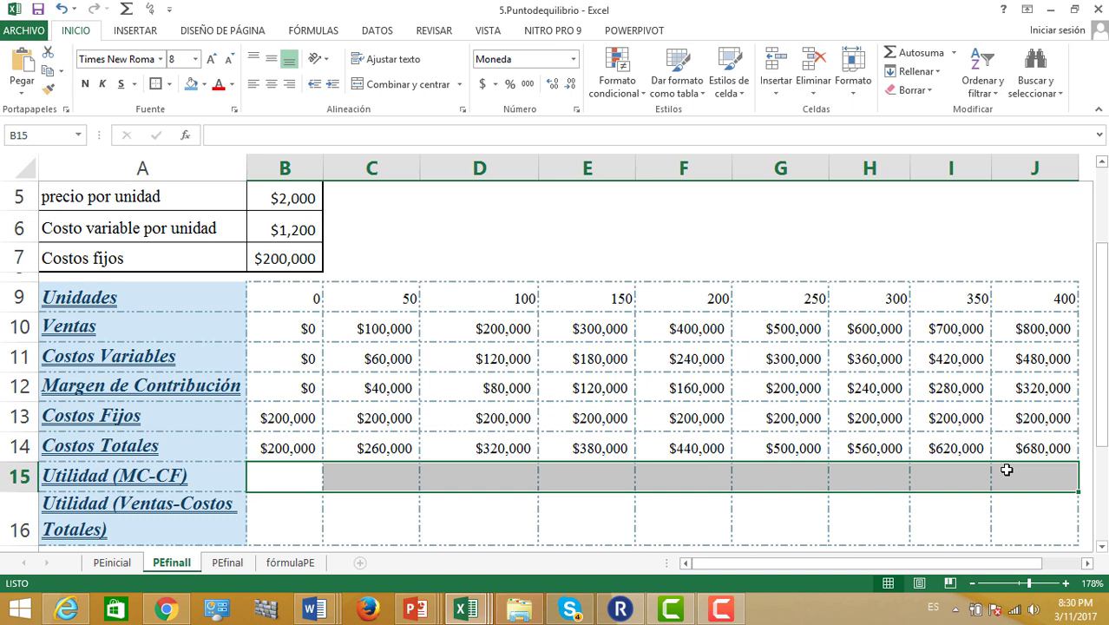
Enter =+B12-B13 across B15:J15, giving profit from ($200,000) to $120,000
text(+)
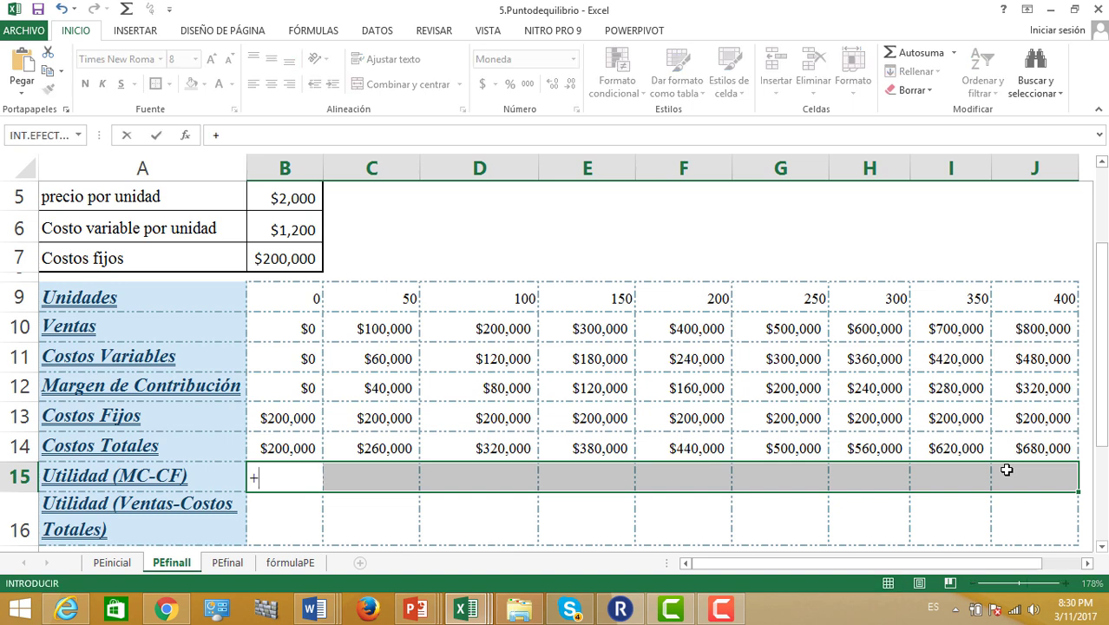
click(295, 383)
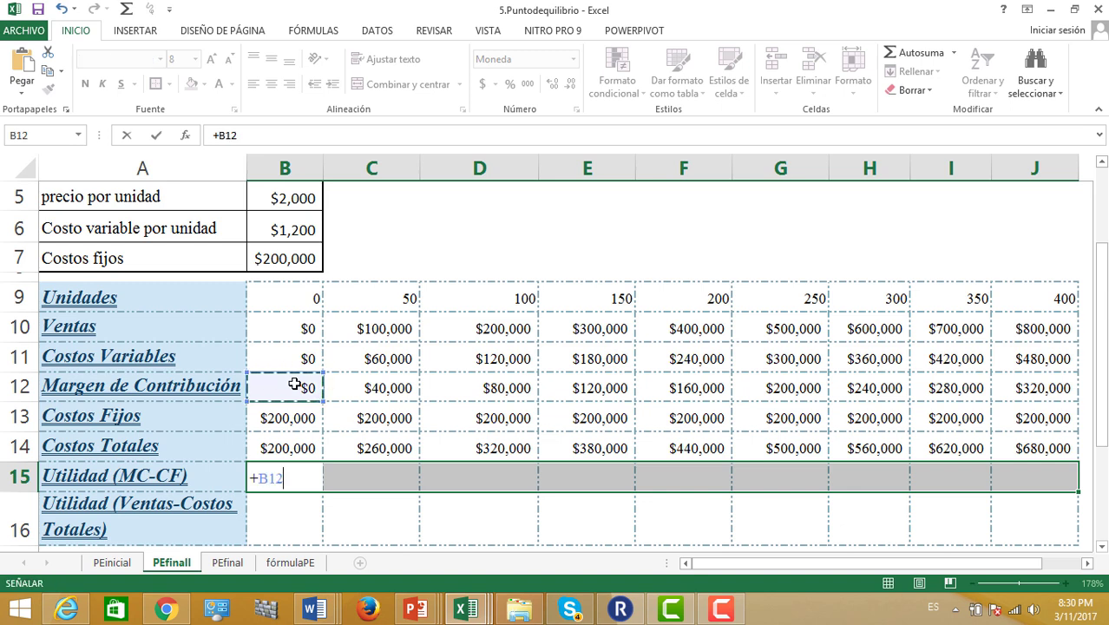
text(-)
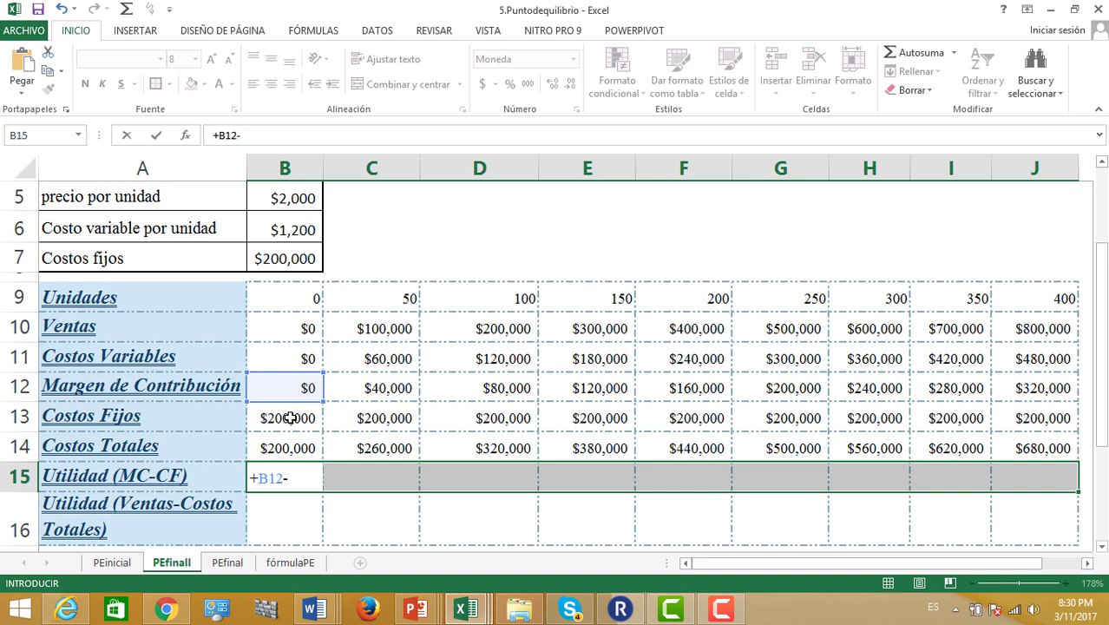
click(292, 418)
key(ctrl+Return)
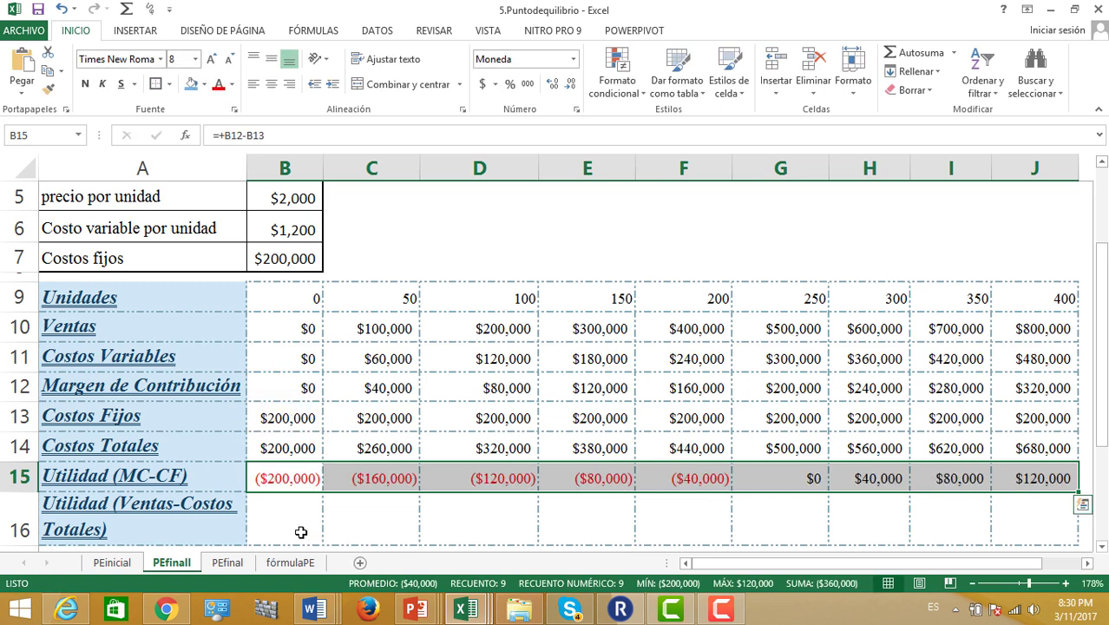
drag(286, 524, 1002, 515)
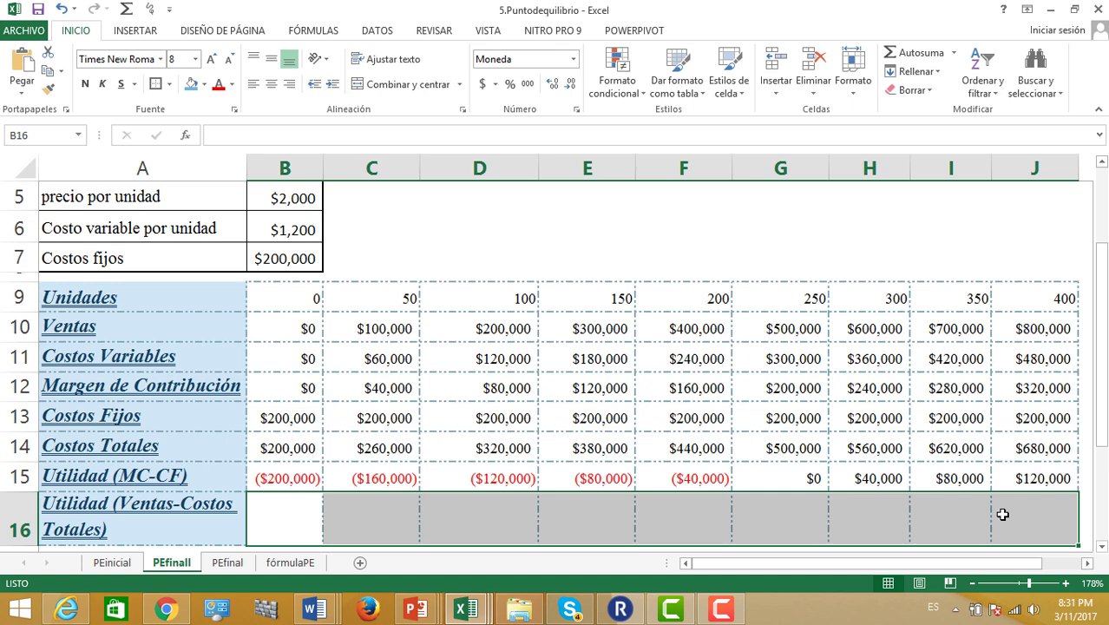
Enter =+B10-B14 across B16:J16, so this row matches the first profit row
text(+)
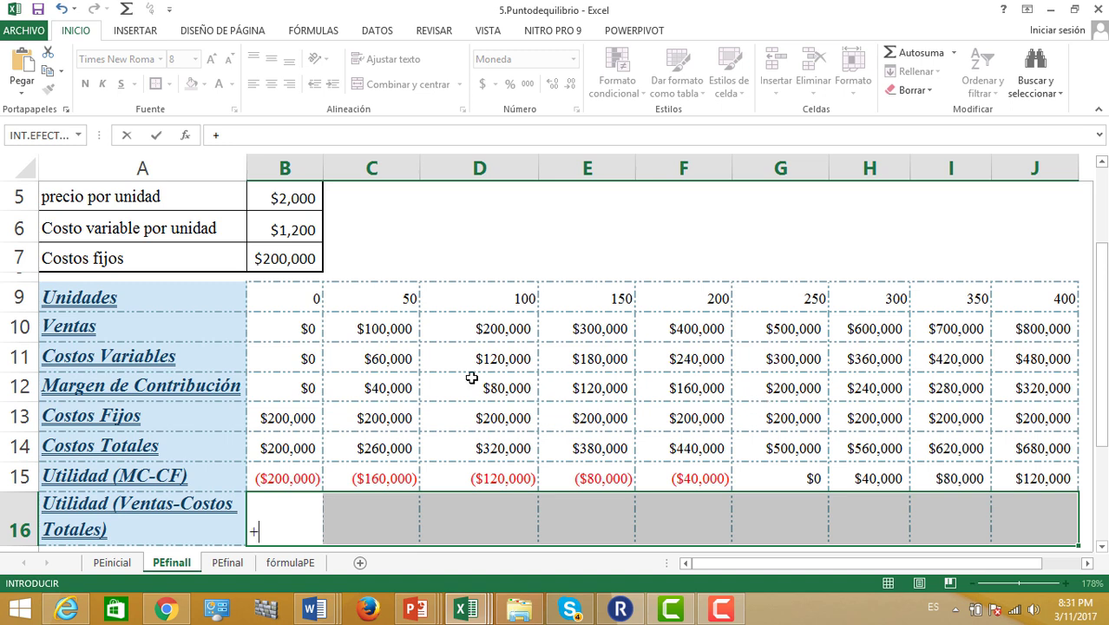
click(278, 330)
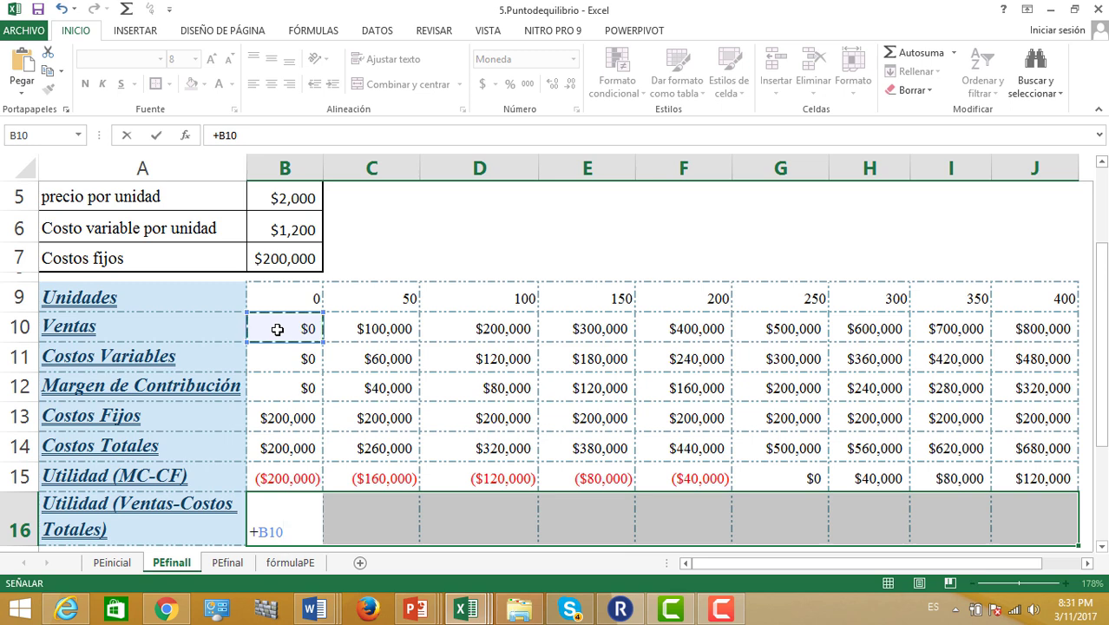
text(-)
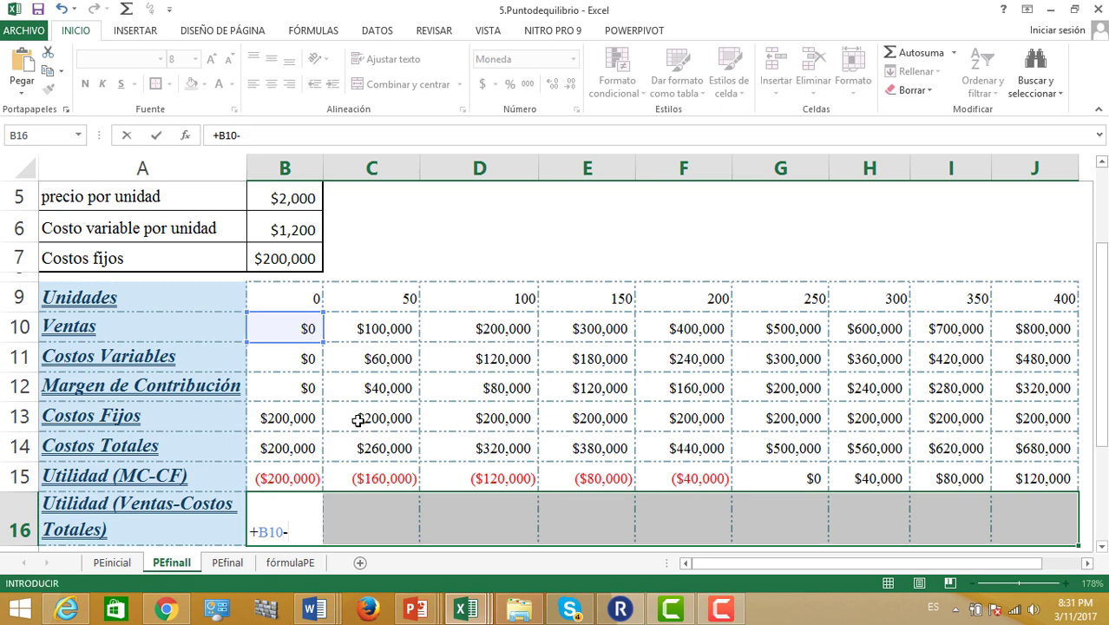
click(286, 448)
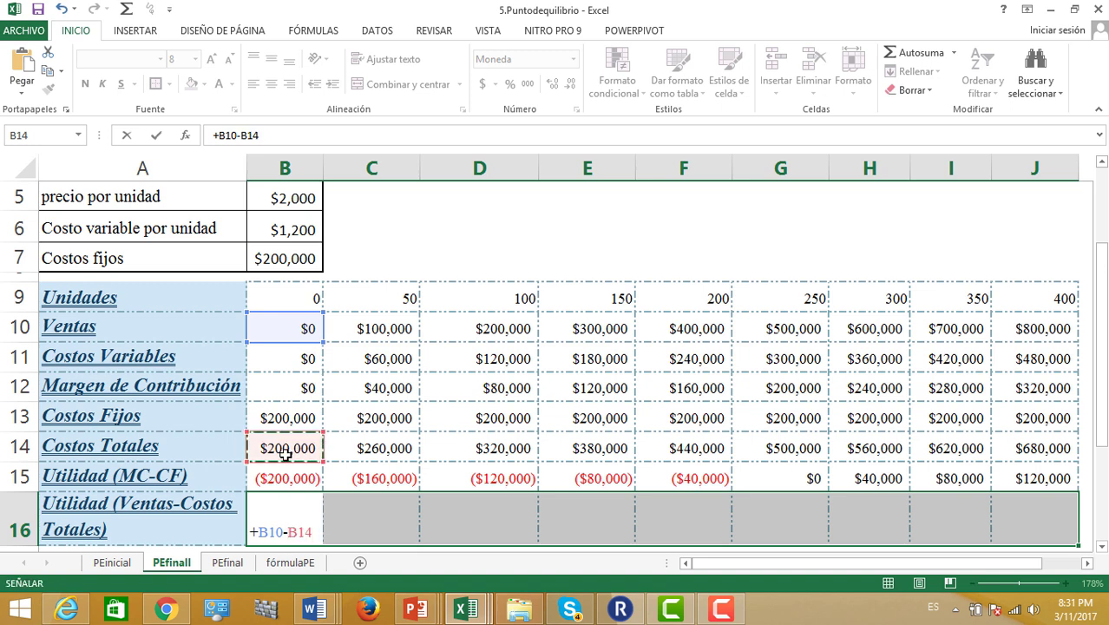
key(ctrl+Return)
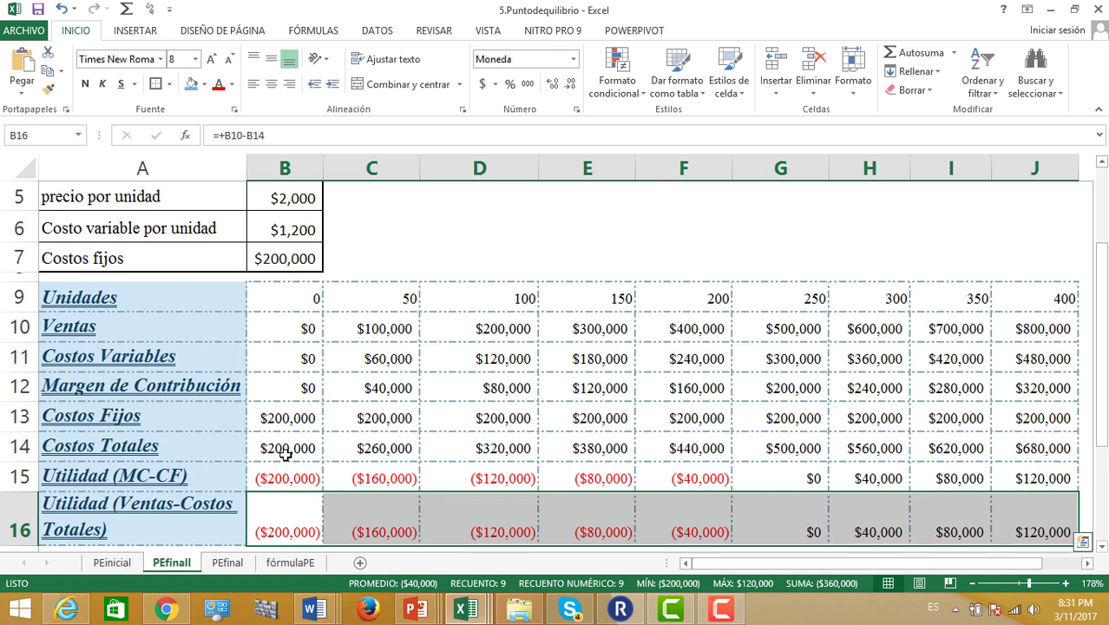
click(777, 479)
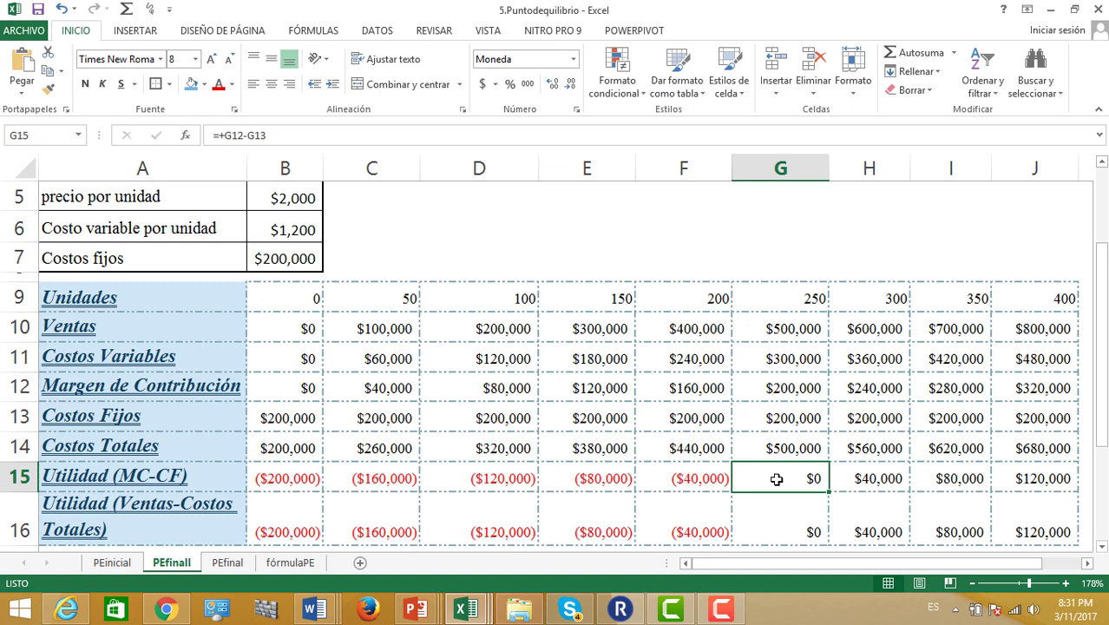
click(794, 302)
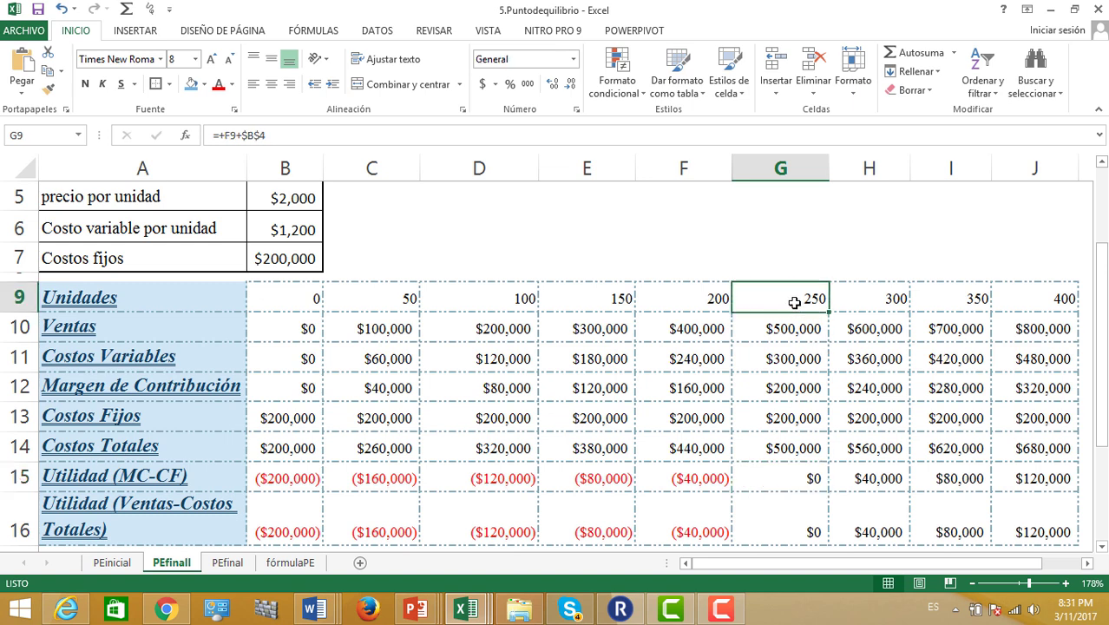
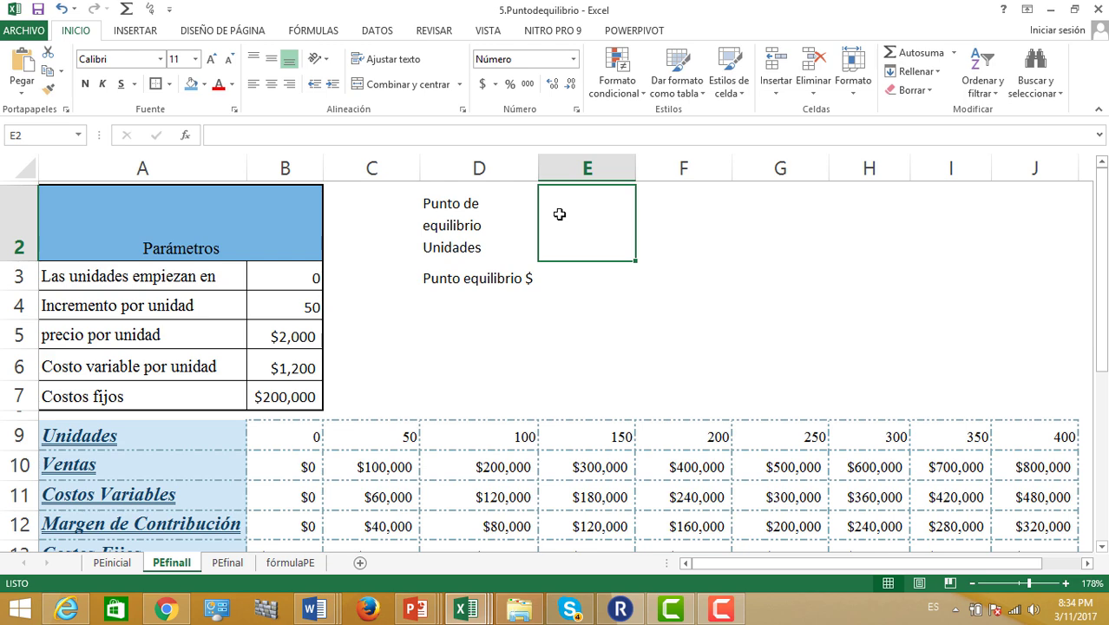
Enter =+B7/(B5-B6) in E2, giving 250 break-even units
text(+)
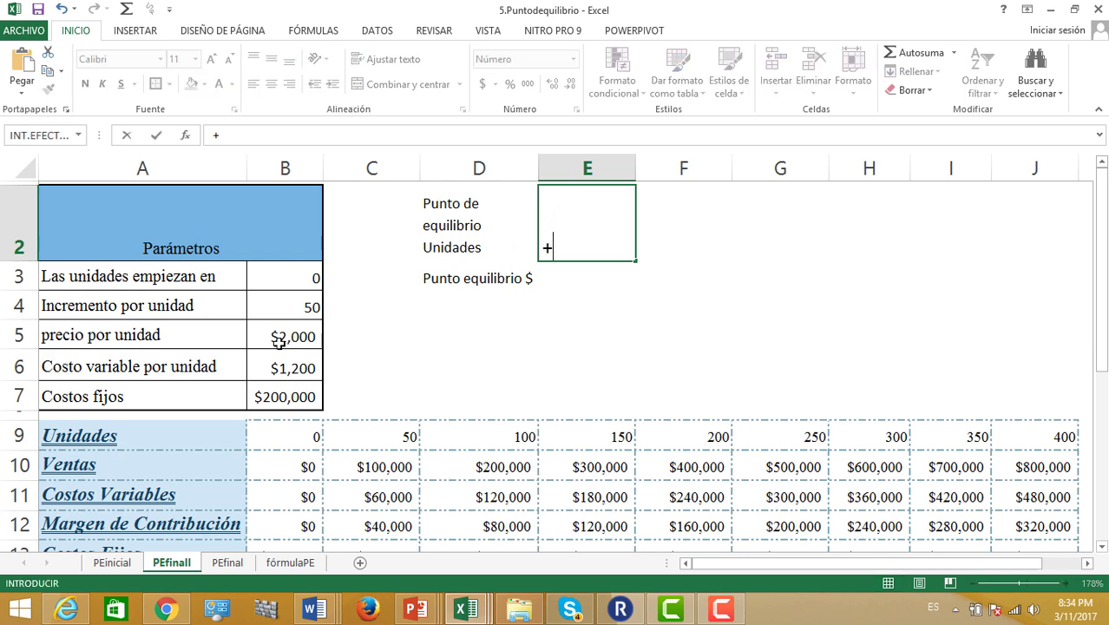
click(276, 392)
text(/()
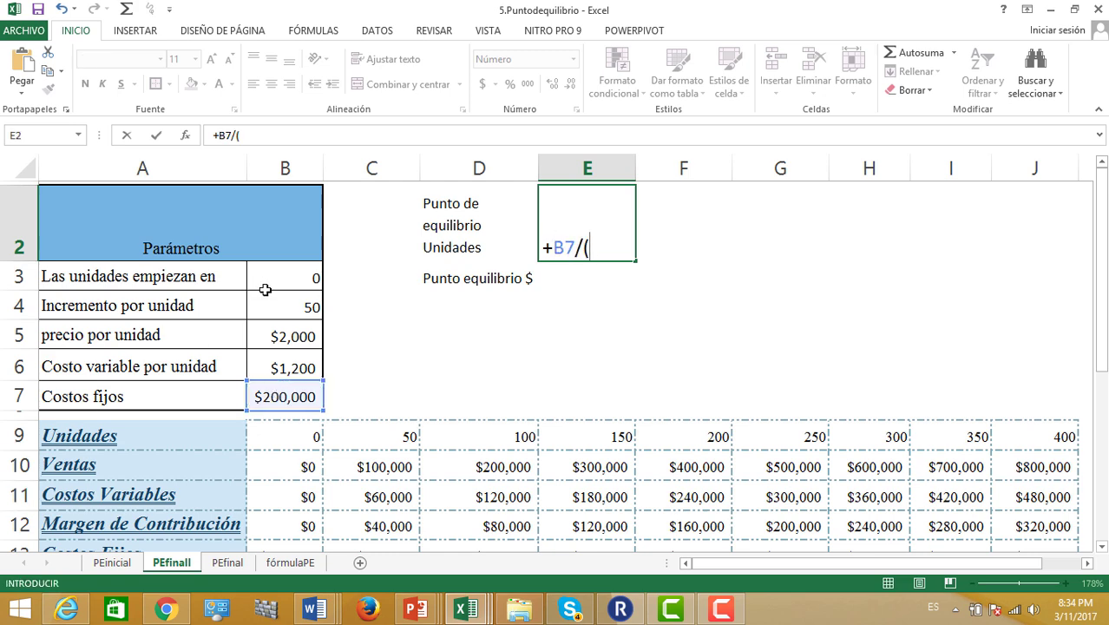
click(284, 337)
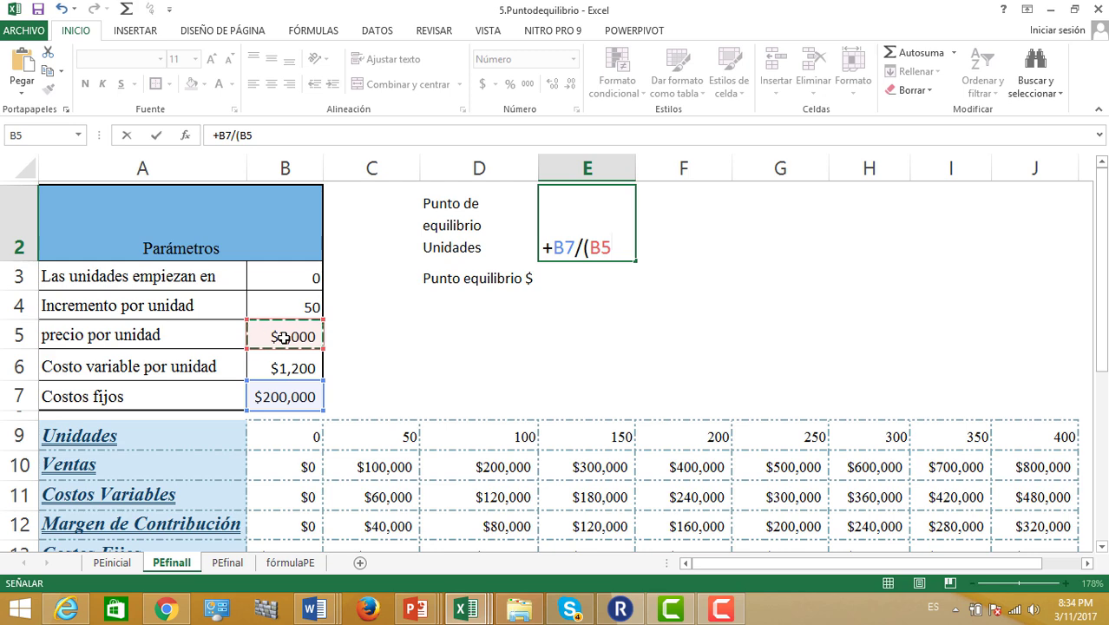
text(-)
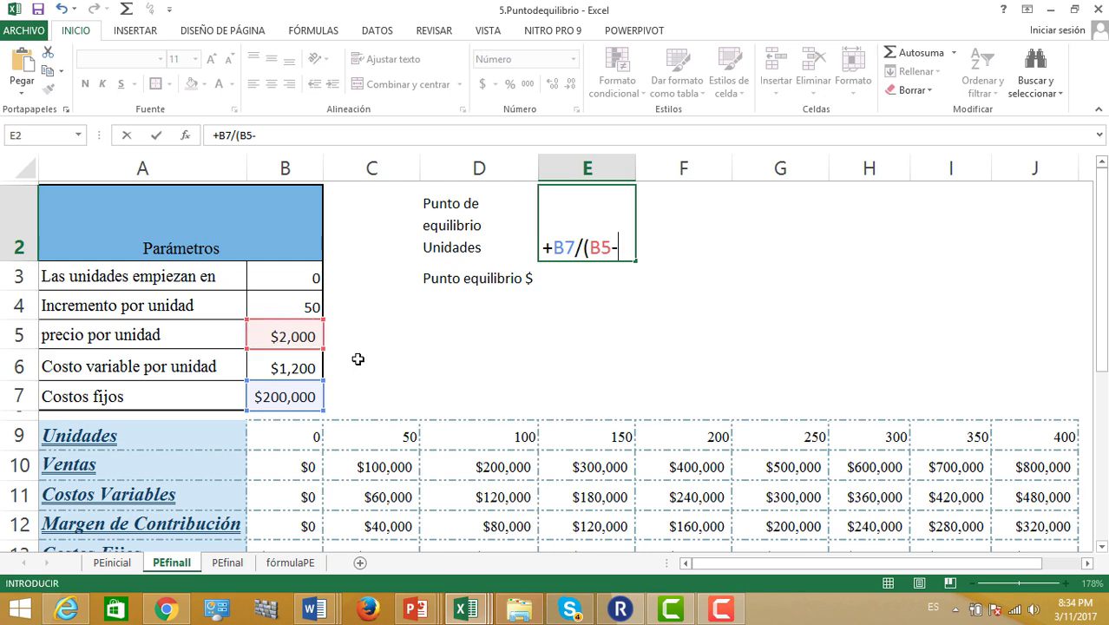
click(276, 363)
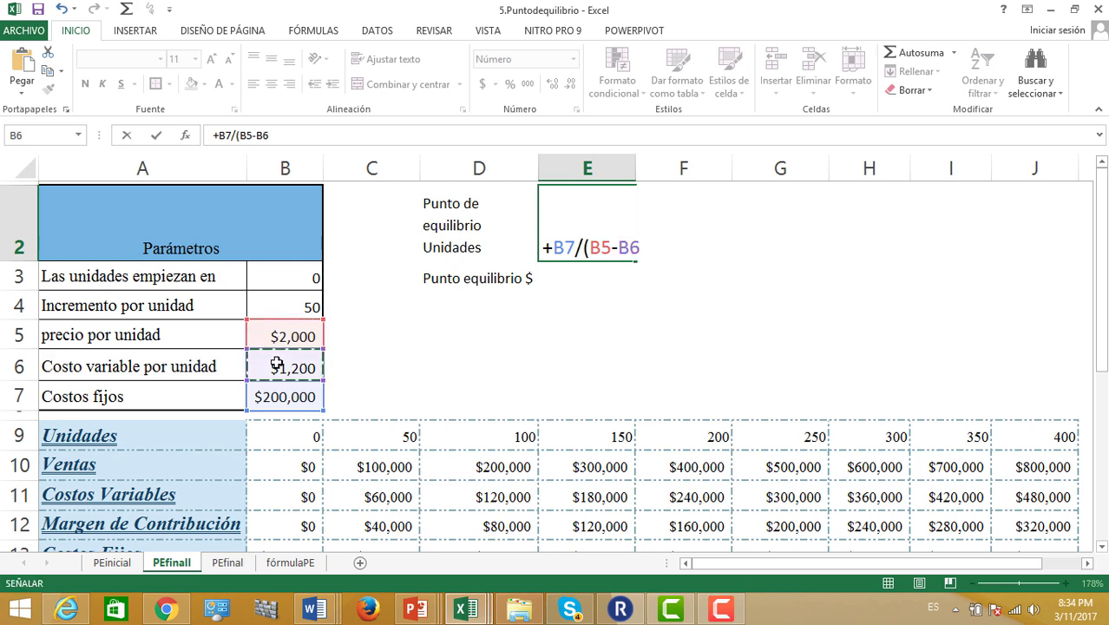
text())
key(Return)
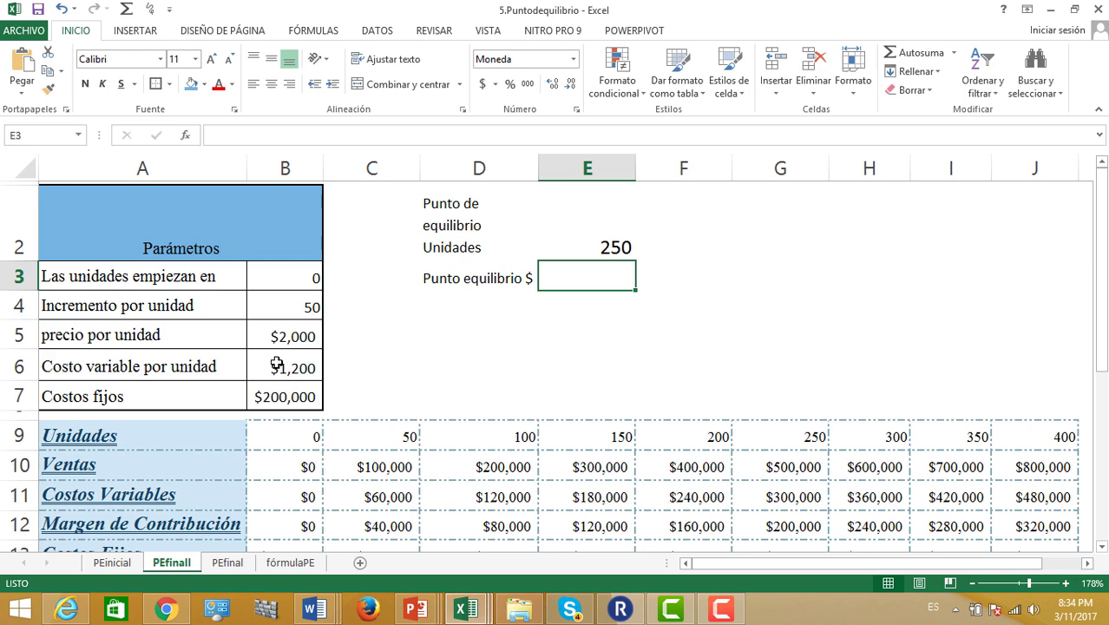
Enter =+E2*B5 in E3, giving $500,000 in break-even sales
text(+)
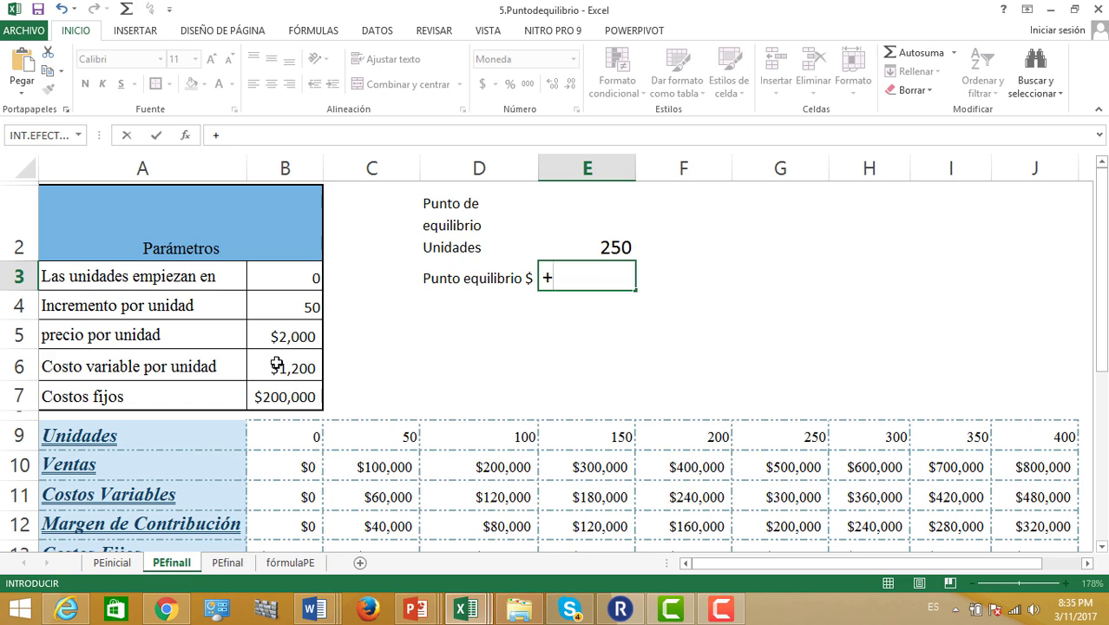
click(612, 248)
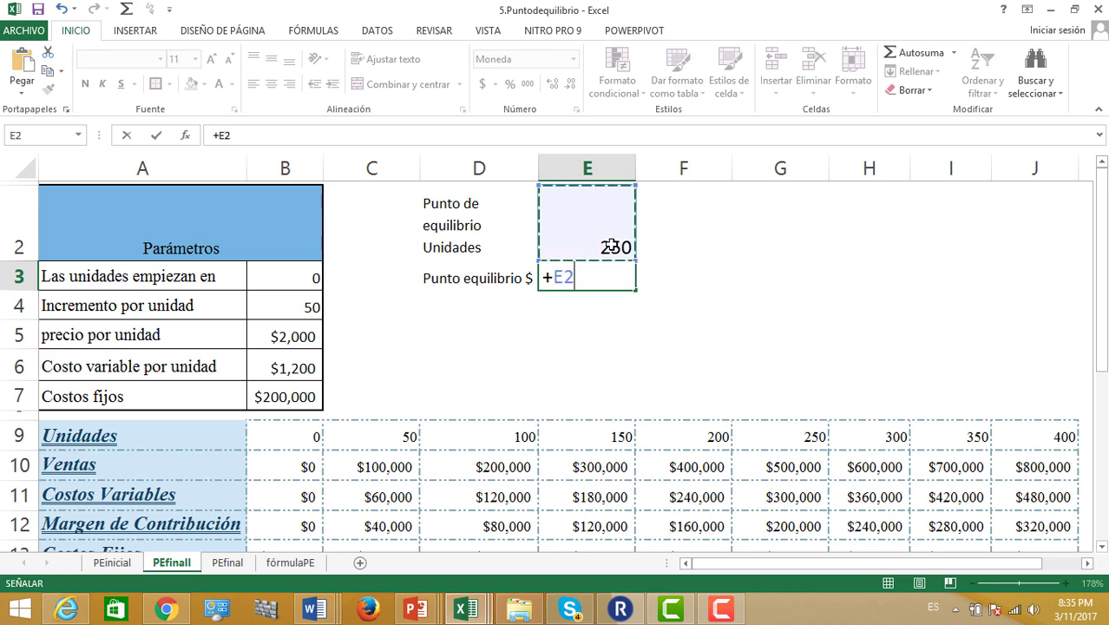
text(*)
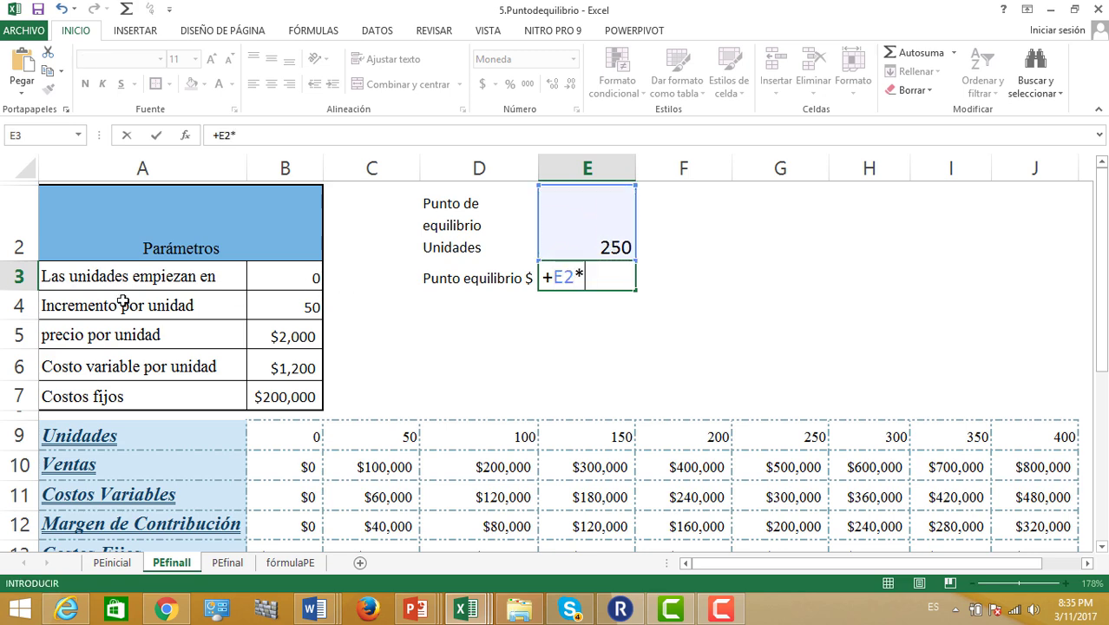
click(264, 345)
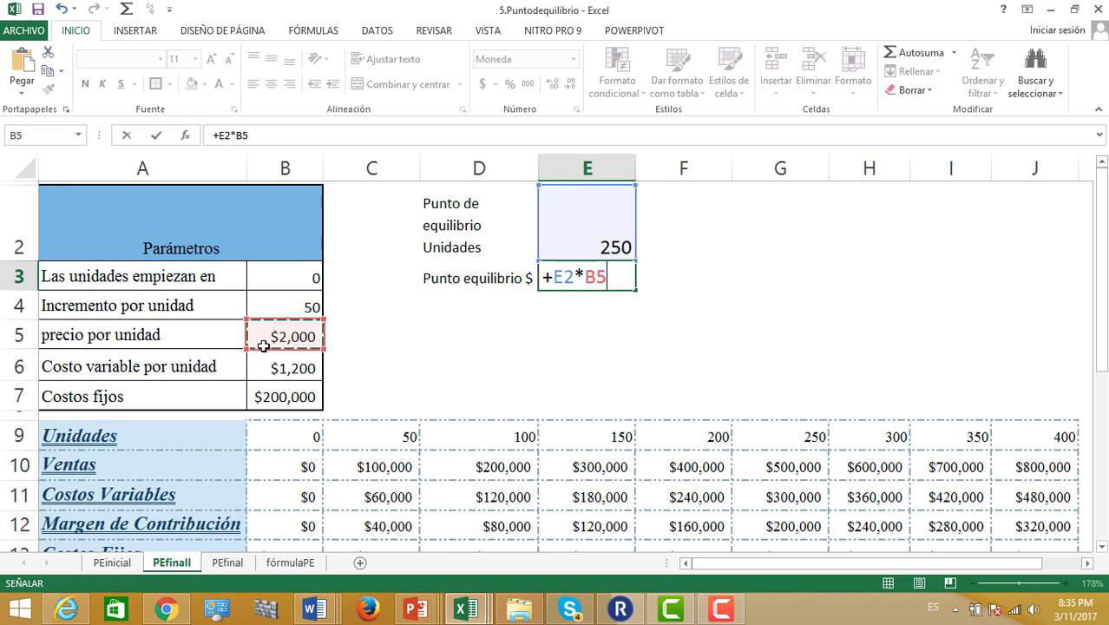
key(Return)
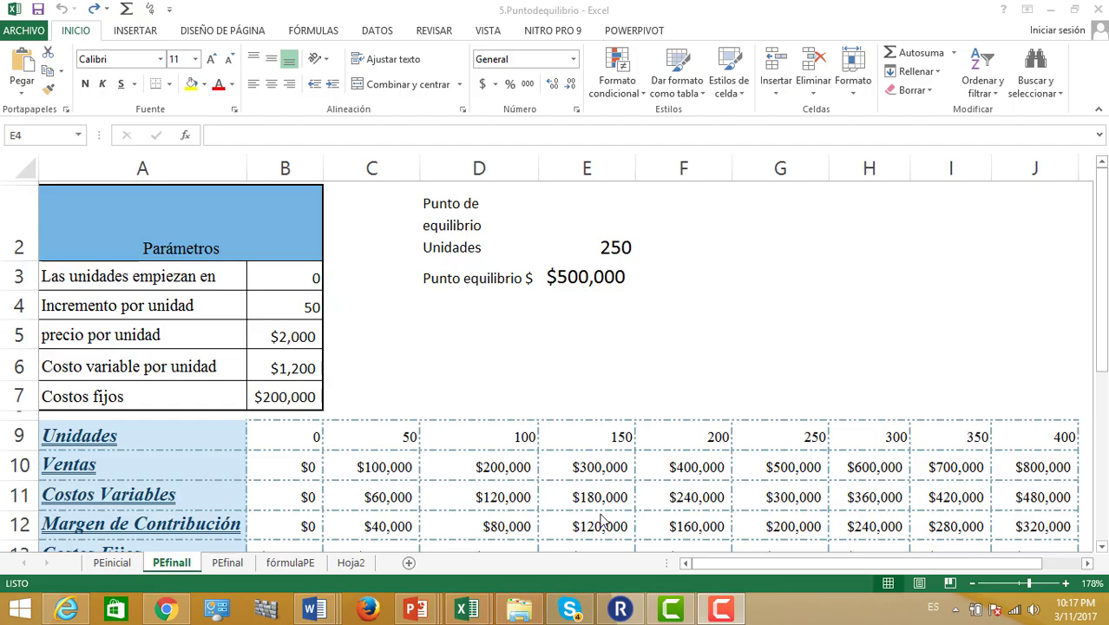
Select A9:J10 plus A13:J14 (Unidades, Ventas, Costos Fijos, Costos Totales) for charting
click(85, 429)
double_click(85, 429)
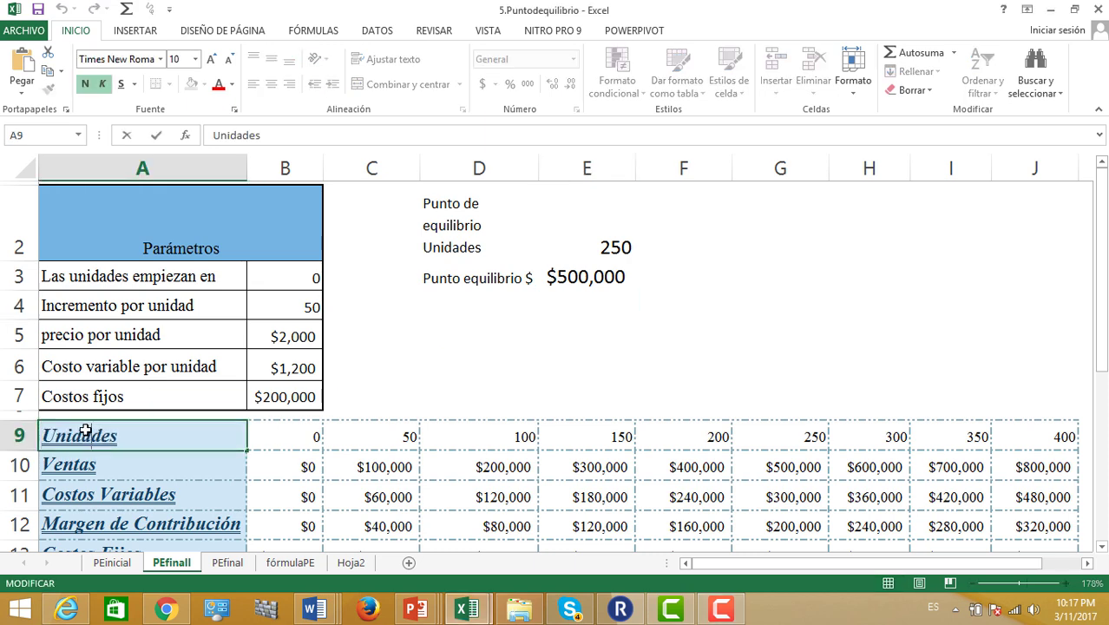
click(122, 467)
drag(139, 434, 1064, 466)
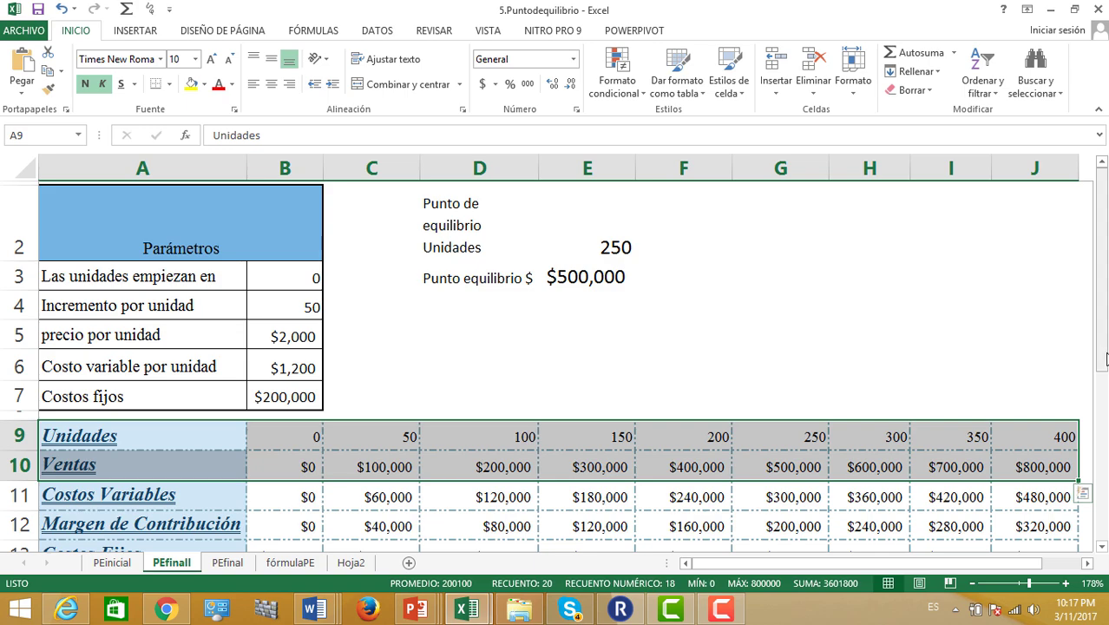
drag(1104, 375, 1104, 400)
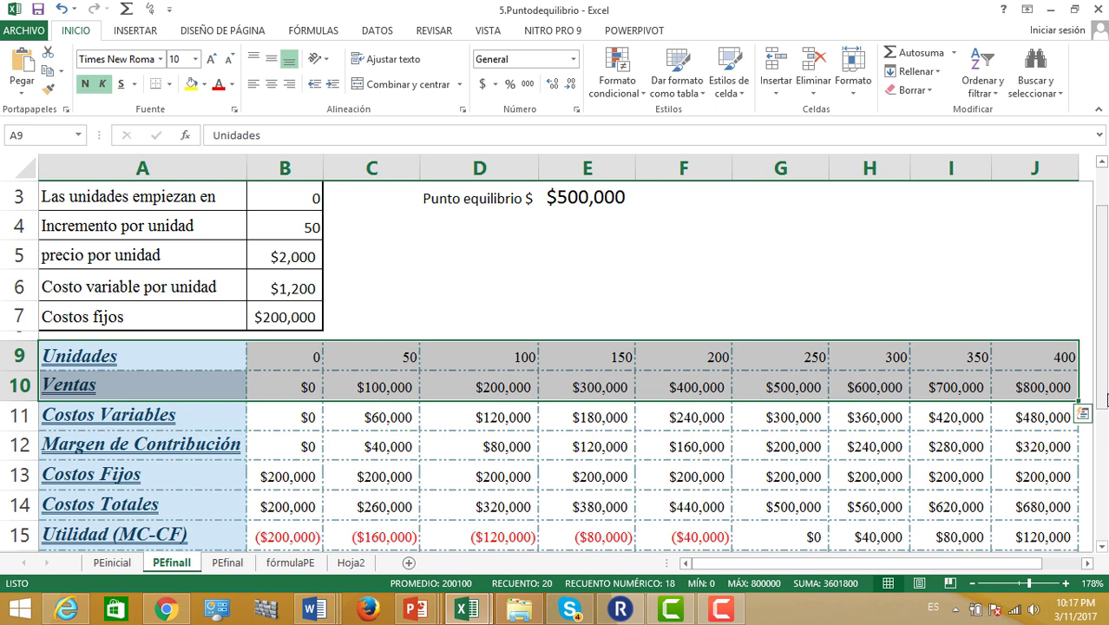
key(ctrl)
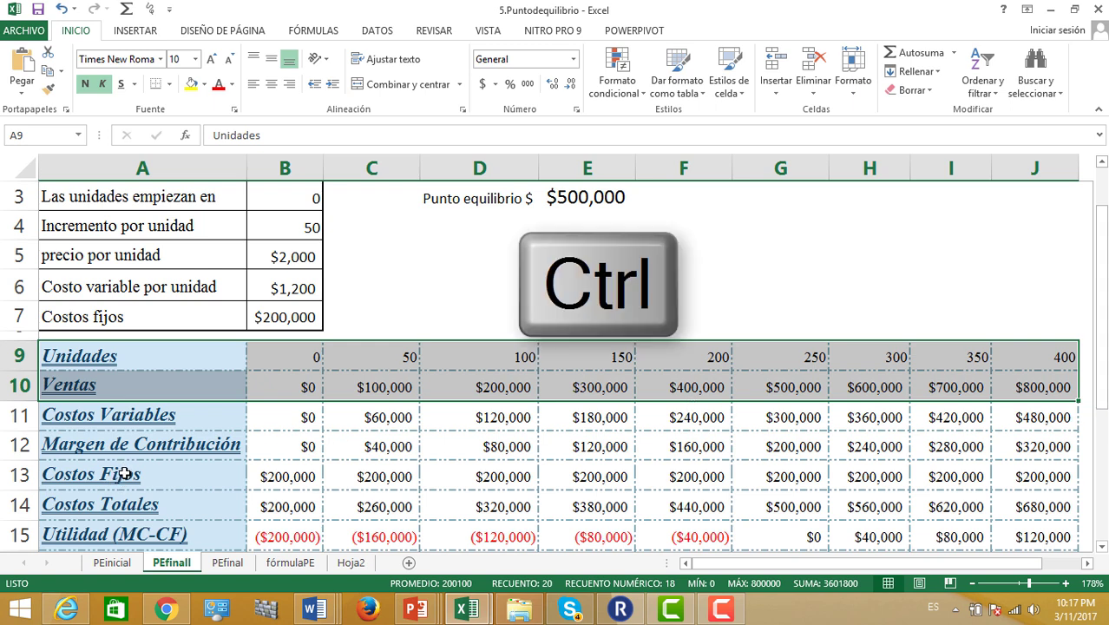
drag(121, 475, 1016, 506)
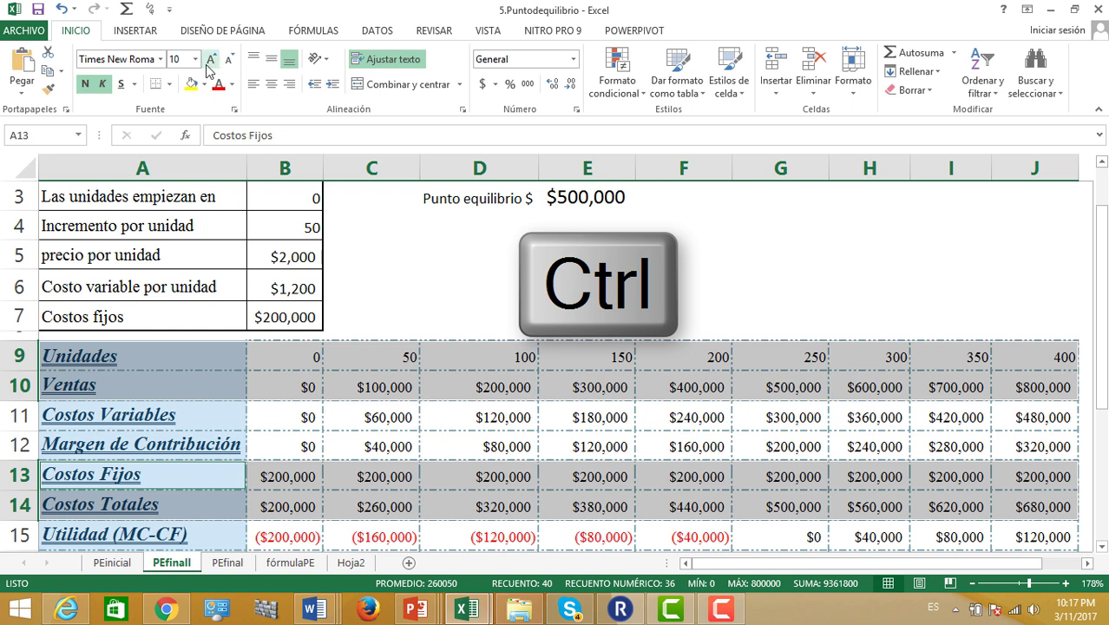
click(137, 32)
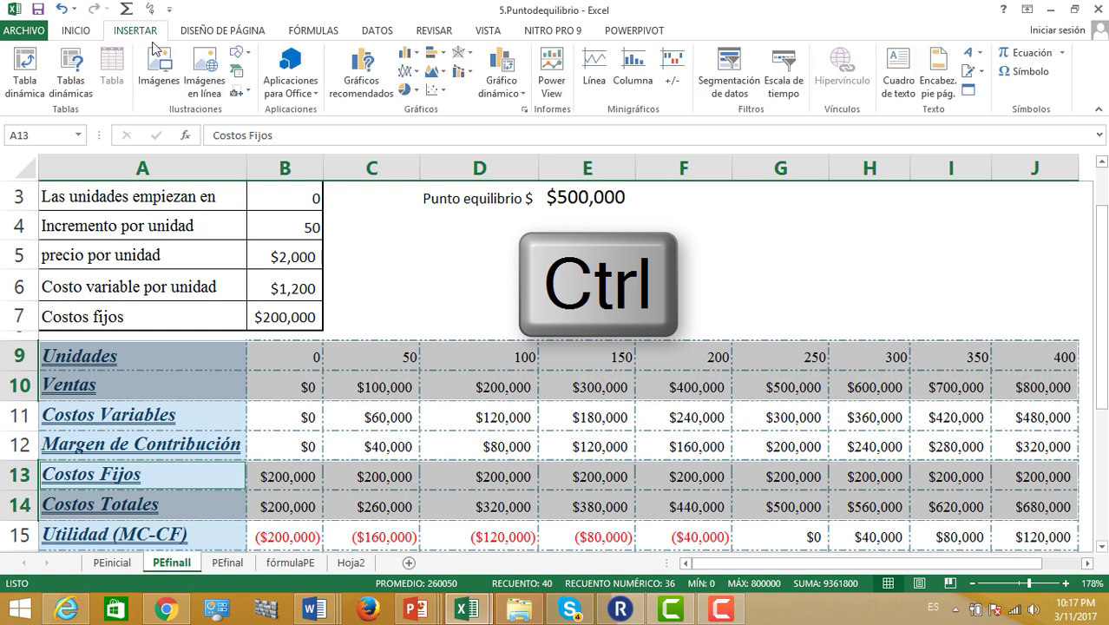
Insert a straight-line scatter chart in Style 6 and move it below the table
click(443, 92)
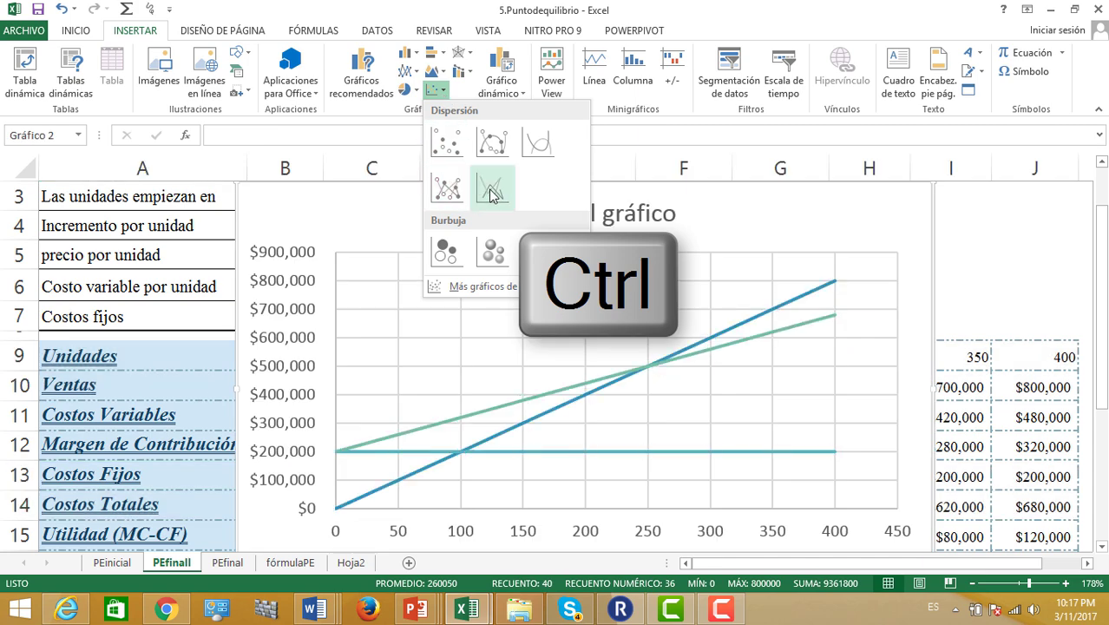
click(484, 189)
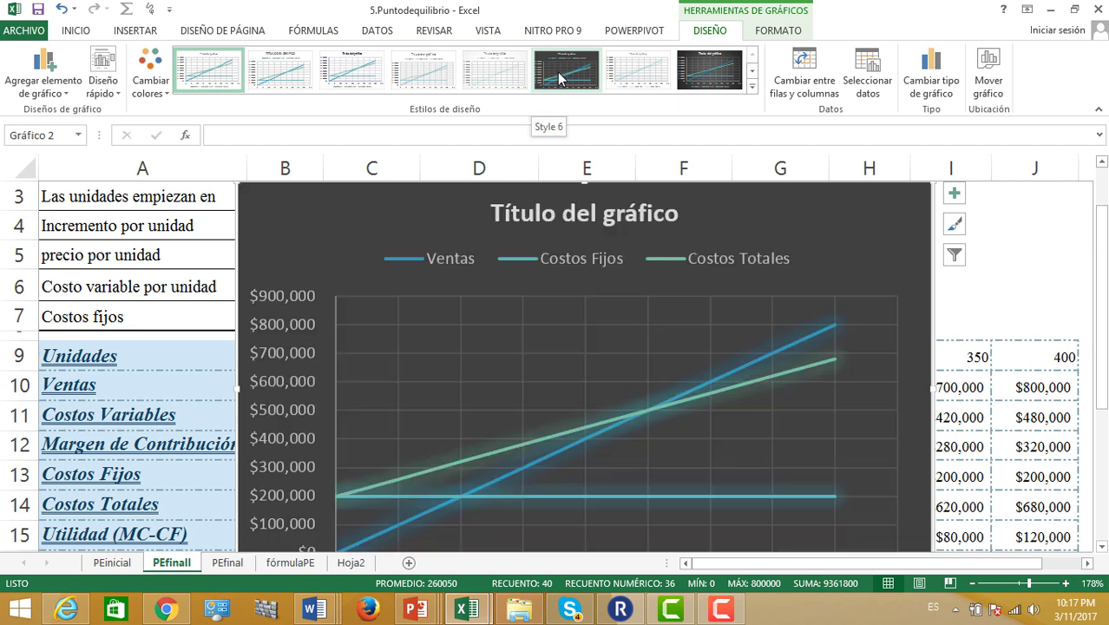
click(557, 73)
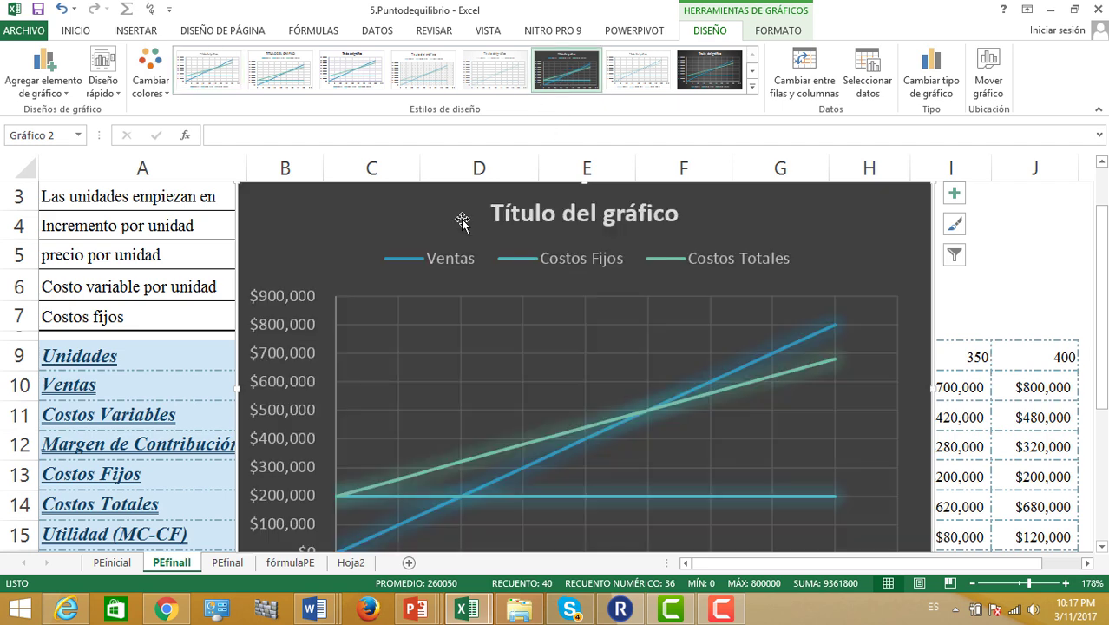
drag(425, 210, 307, 278)
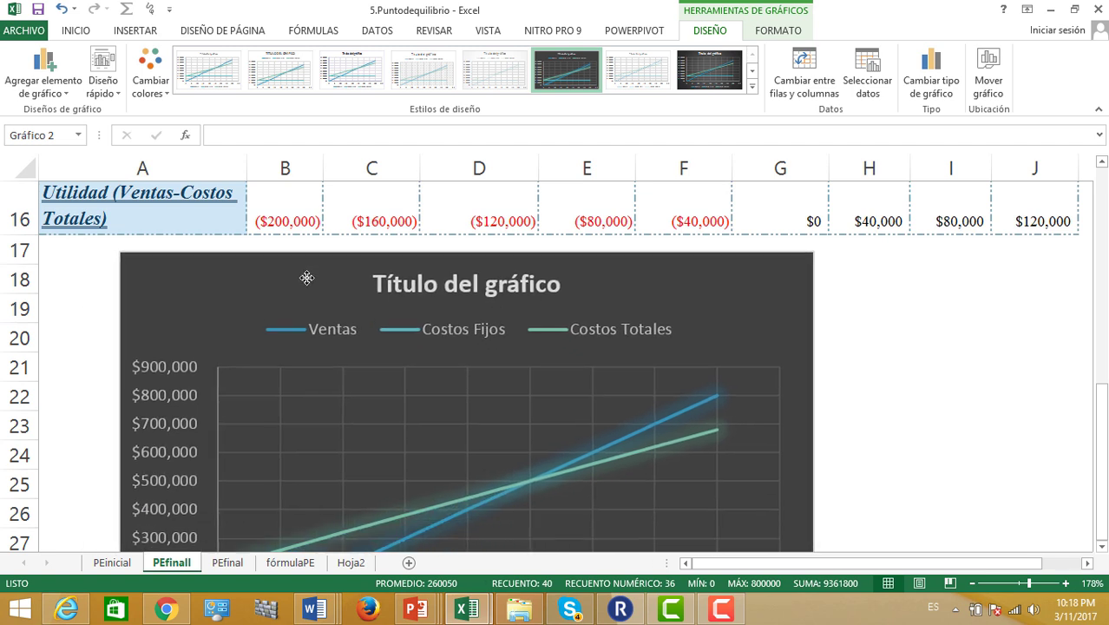
Replace the placeholder chart title with 'Punto de equilibrio'
drag(306, 278, 307, 276)
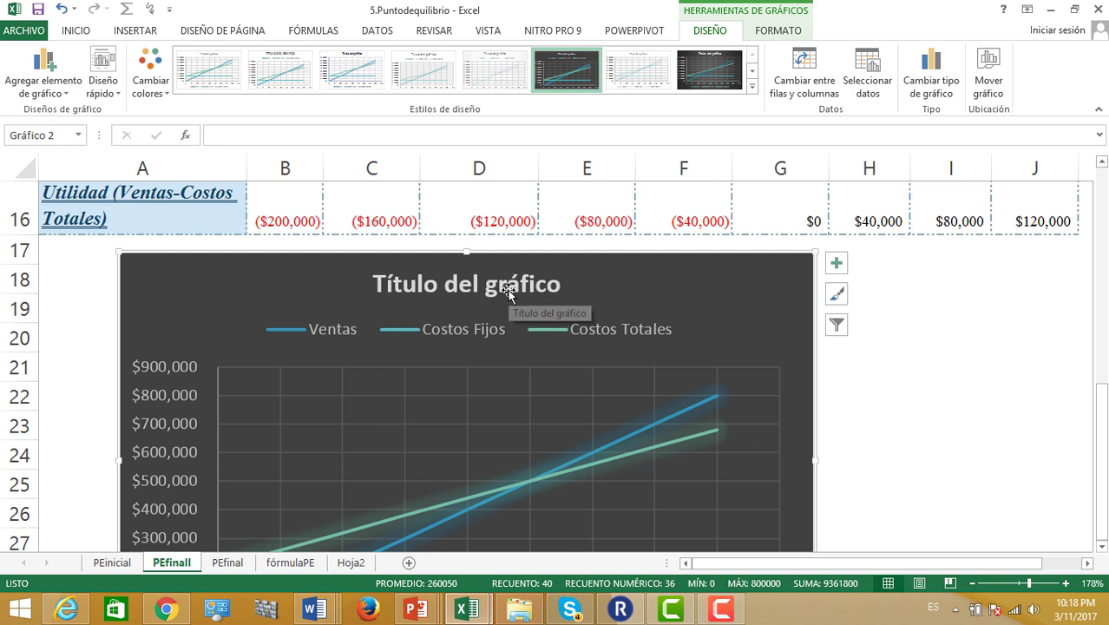
click(533, 290)
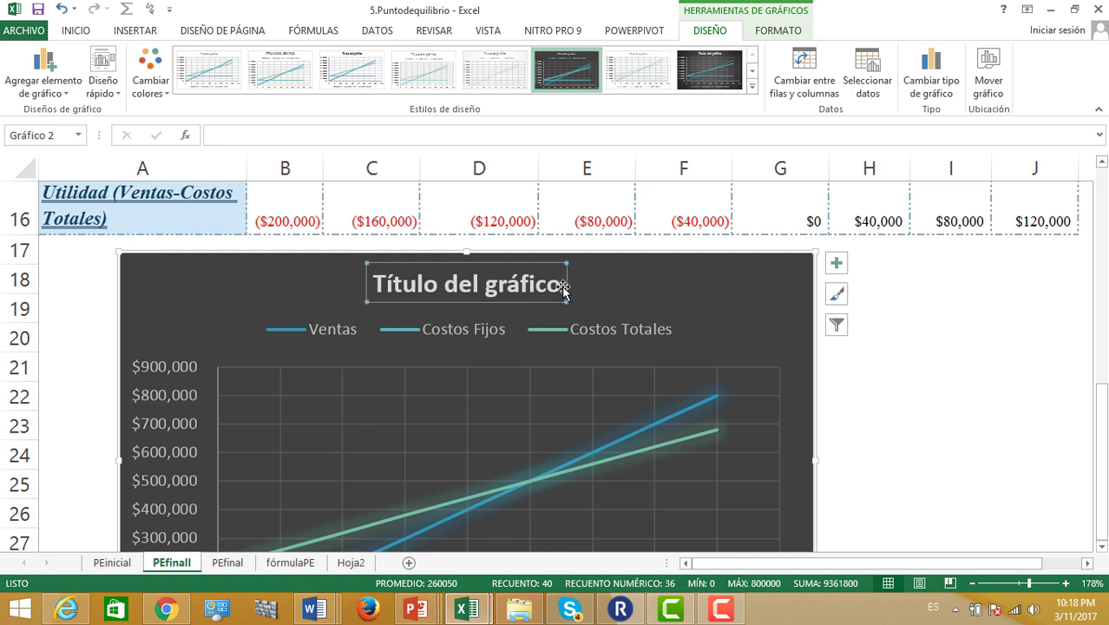
click(561, 283)
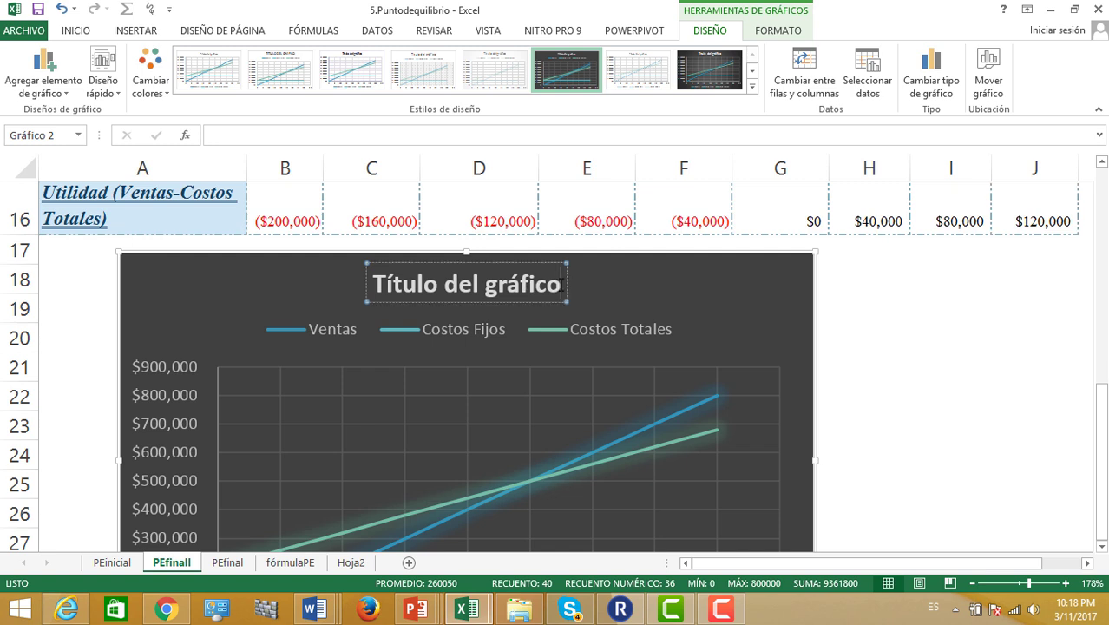
key(BackSpace)
key(BackSpace)
key(BackSpace)
key(BackSpace)
key(BackSpace)
key(BackSpace)
key(BackSpace)
key(BackSpace)
key(BackSpace)
key(BackSpace)
key(BackSpace)
key(BackSpace)
key(BackSpace)
key(BackSpace)
key(BackSpace)
key(BackSpace)
key(BackSpace)
key(BackSpace)
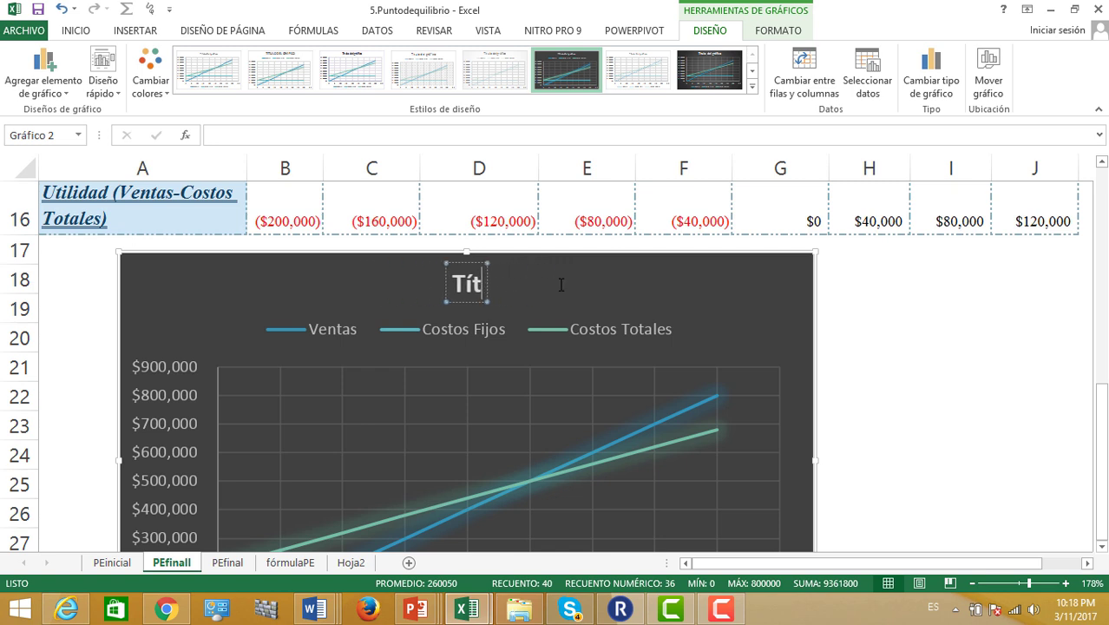
text(Punto ds)
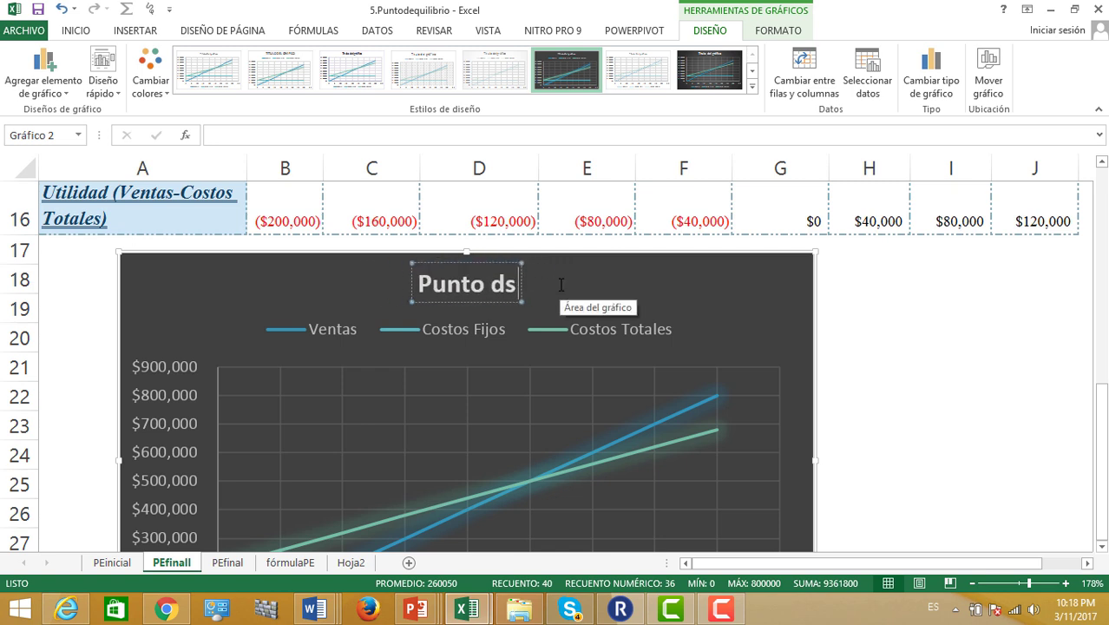
key(BackSpace)
text(e eq)
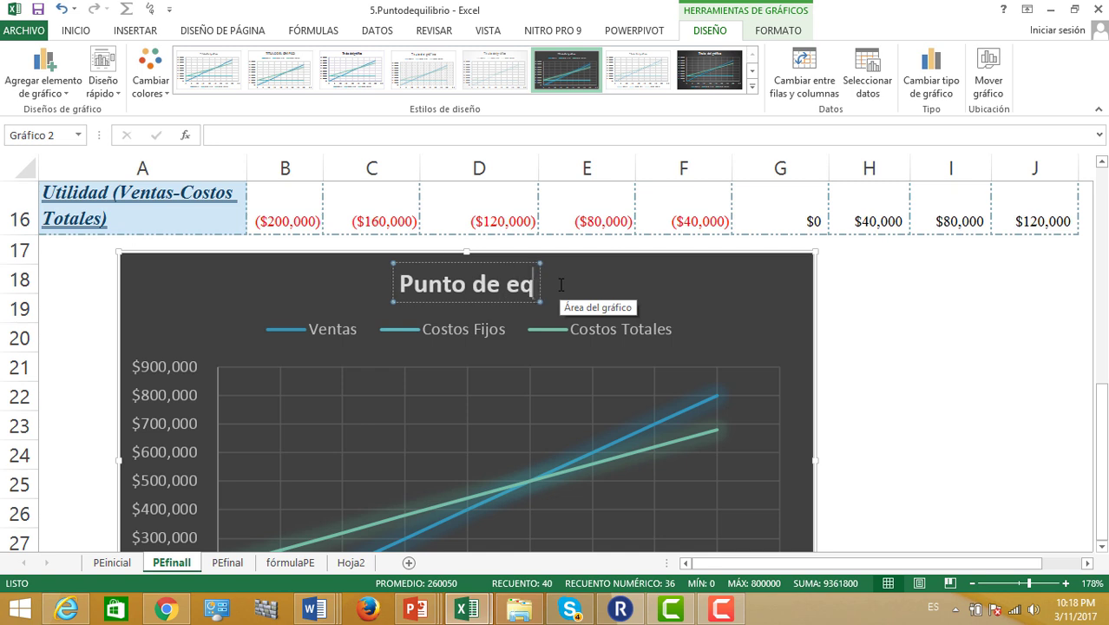
text(uilibri)
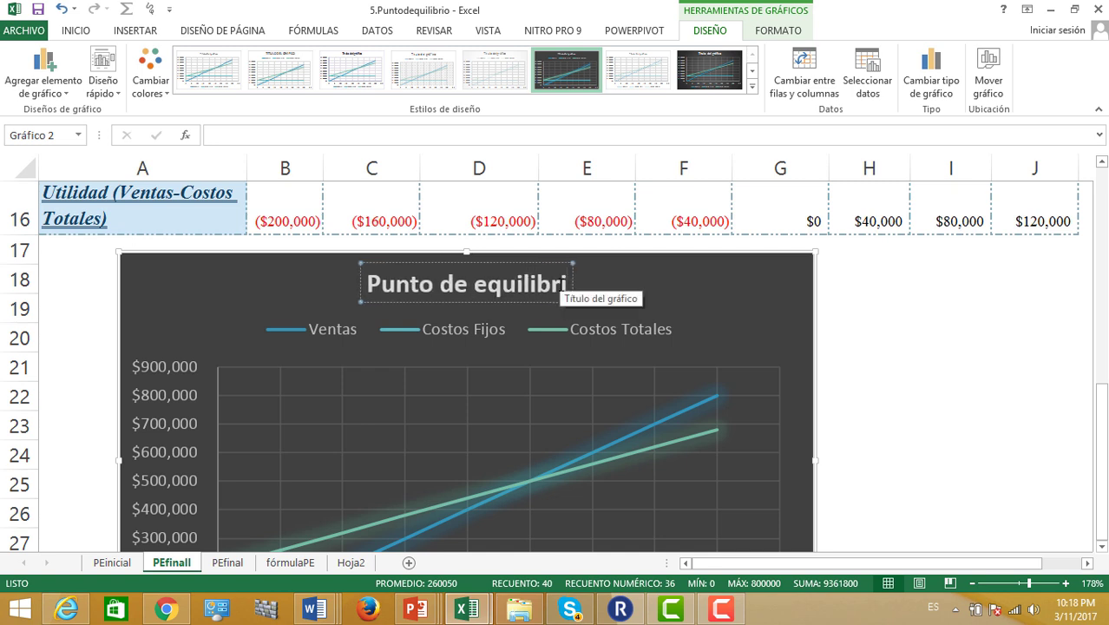
text(o)
click(732, 344)
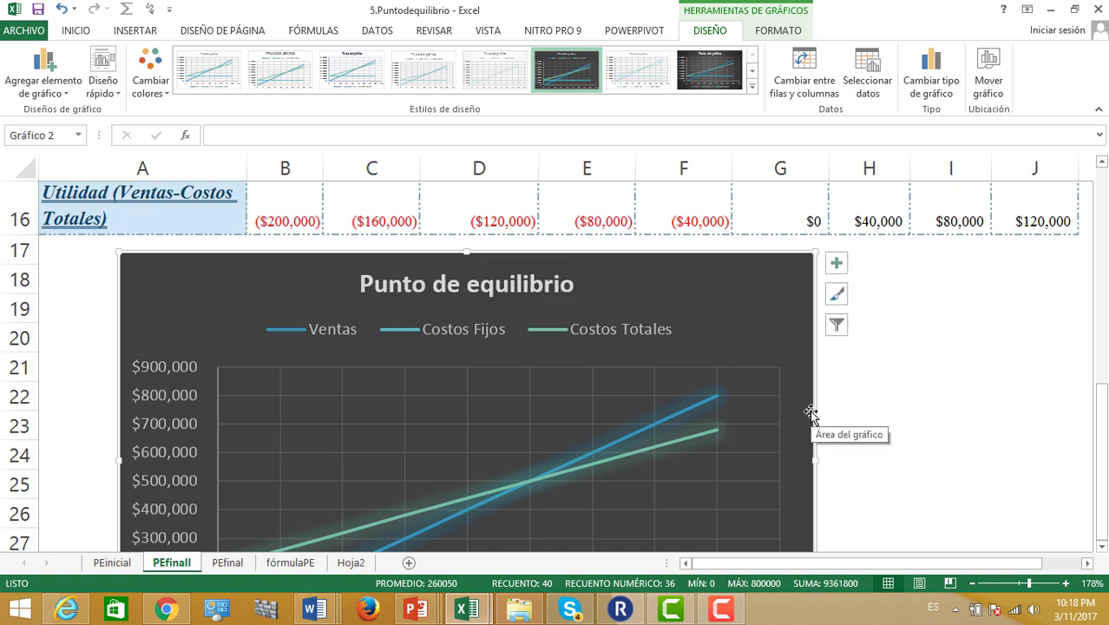
Add axis titles, then delete the vertical one, keeping only the horizontal 'Título del eje'
click(837, 265)
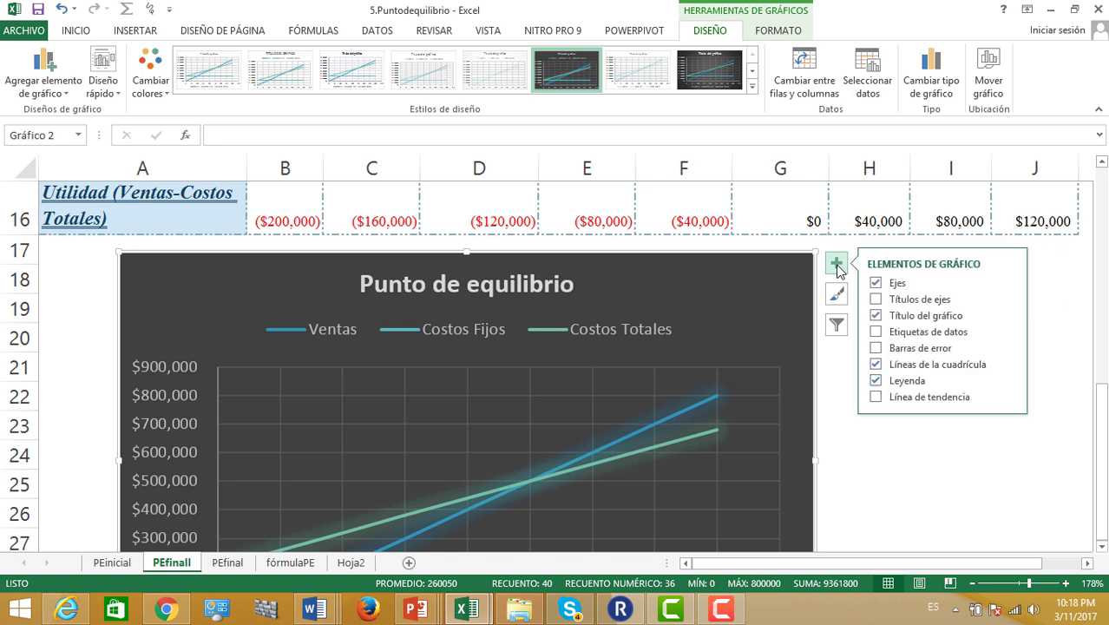
click(876, 300)
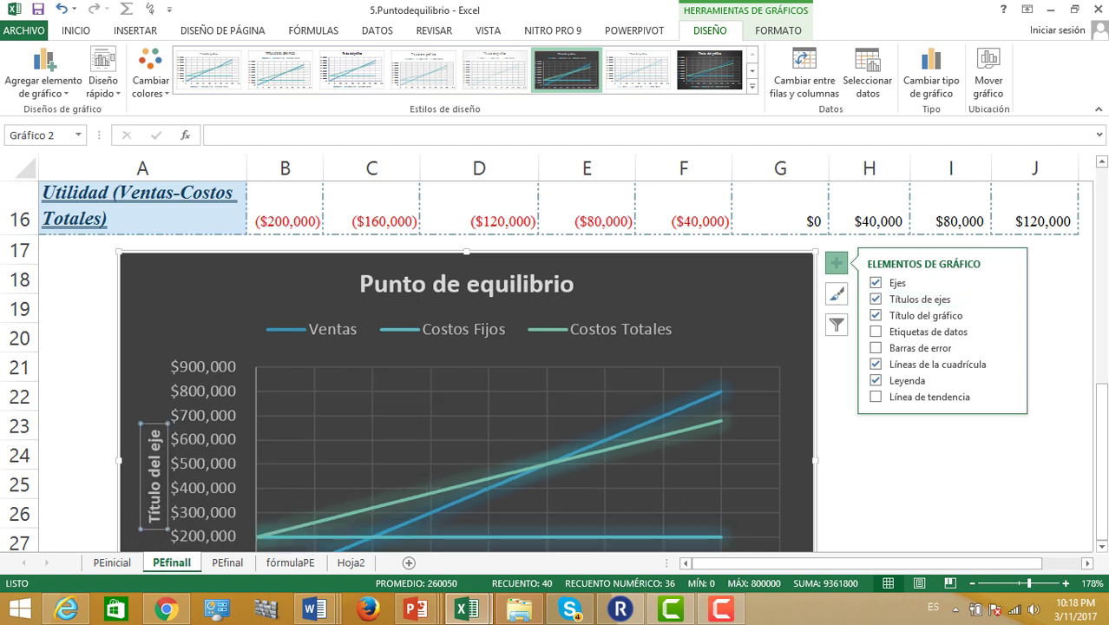
drag(1102, 437, 1096, 533)
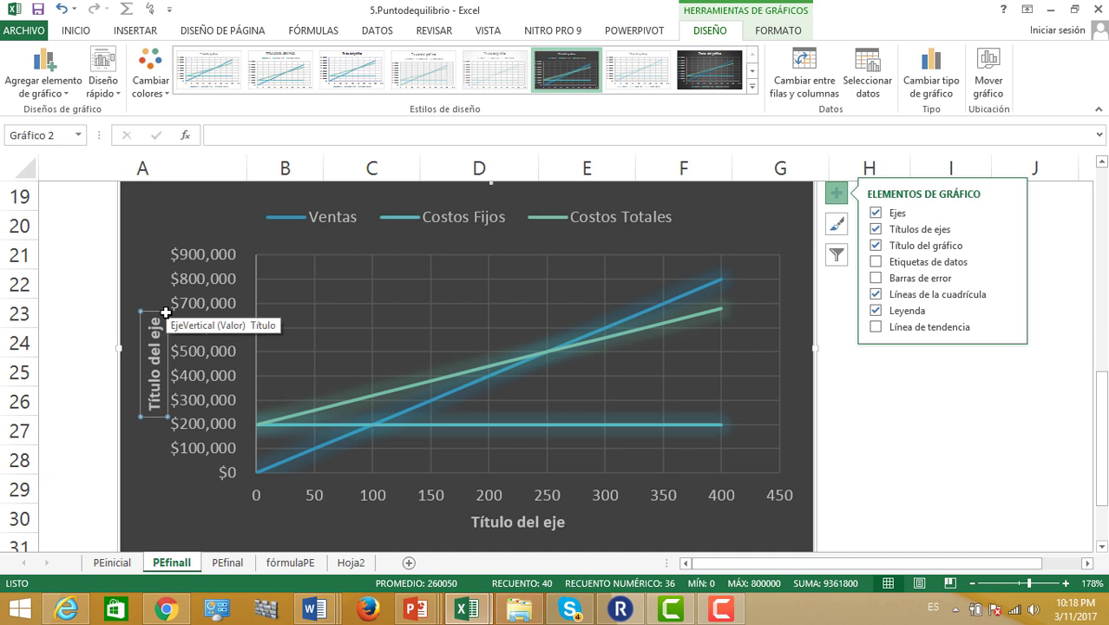
key(Delete)
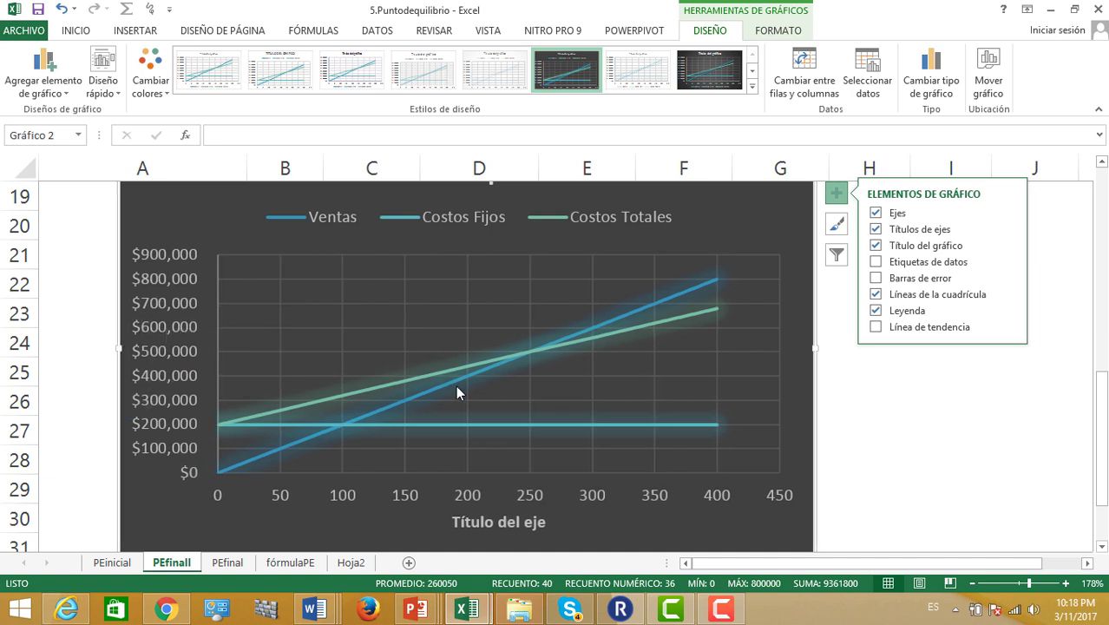
mouse_move(460, 392)
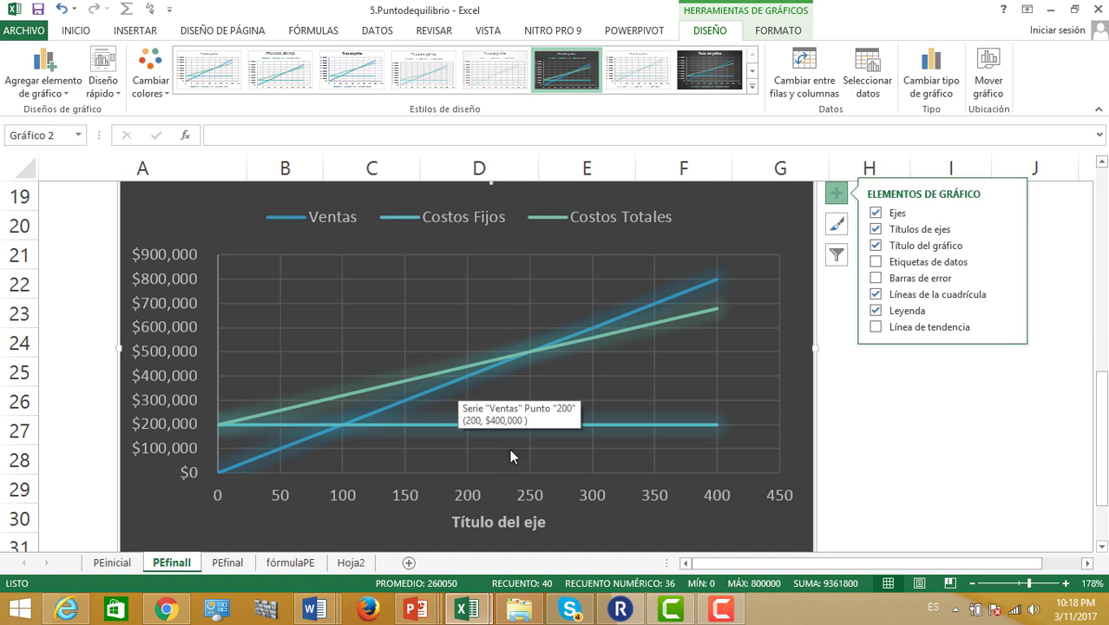
Change the horizontal axis title from 'Título del eje' to 'Unidades vendidas'
click(518, 522)
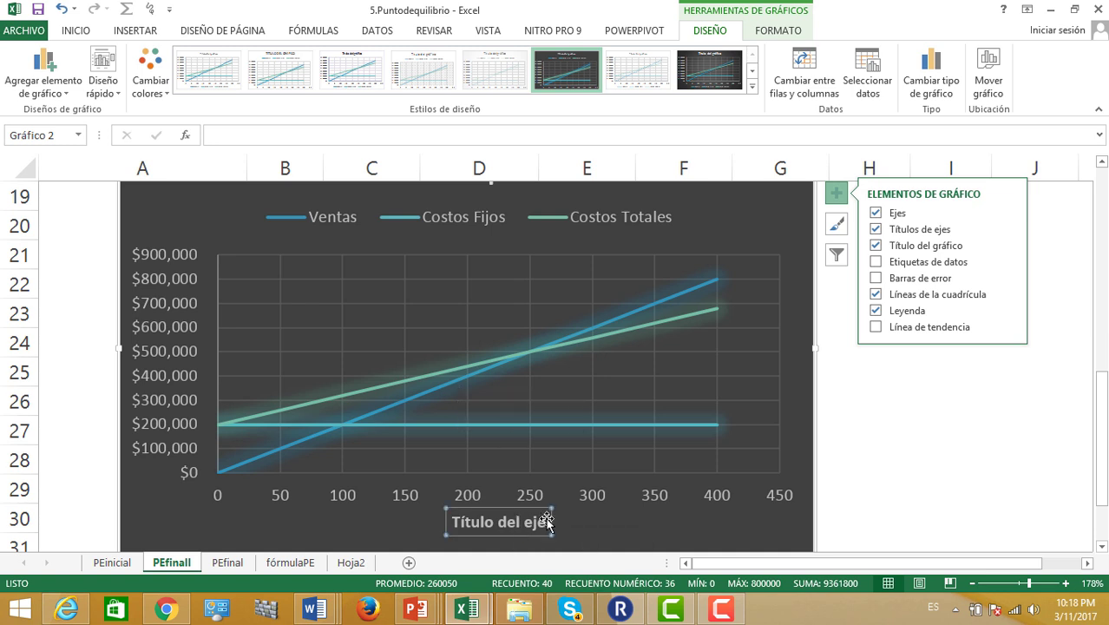
click(545, 520)
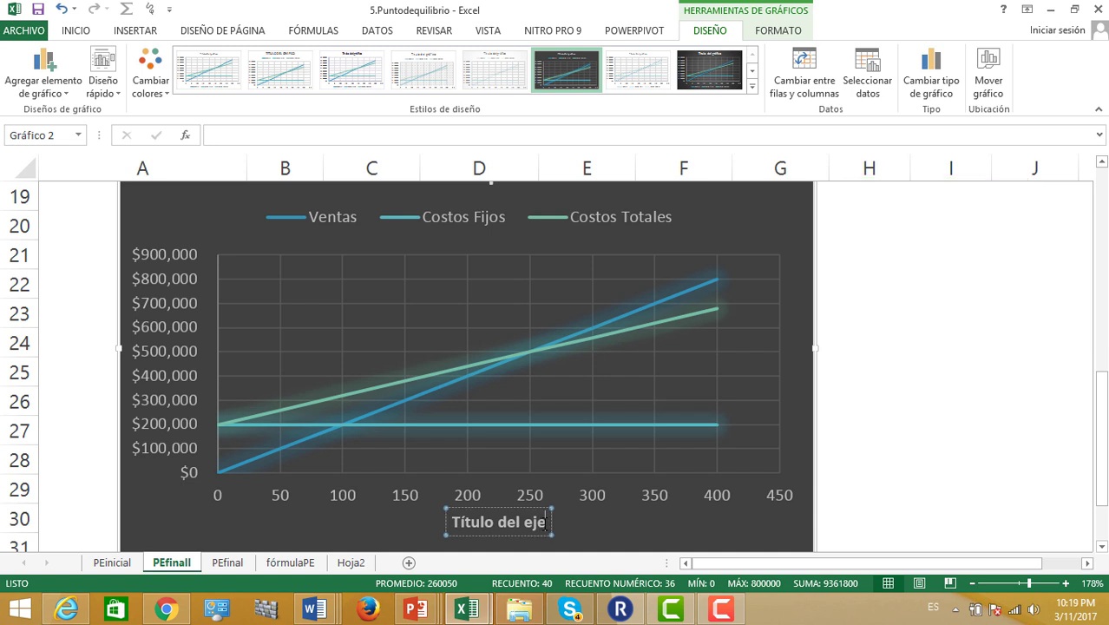
key(BackSpace)
key(BackSpace)
key(BackSpace)
key(BackSpace)
key(BackSpace)
key(BackSpace)
key(BackSpace)
key(BackSpace)
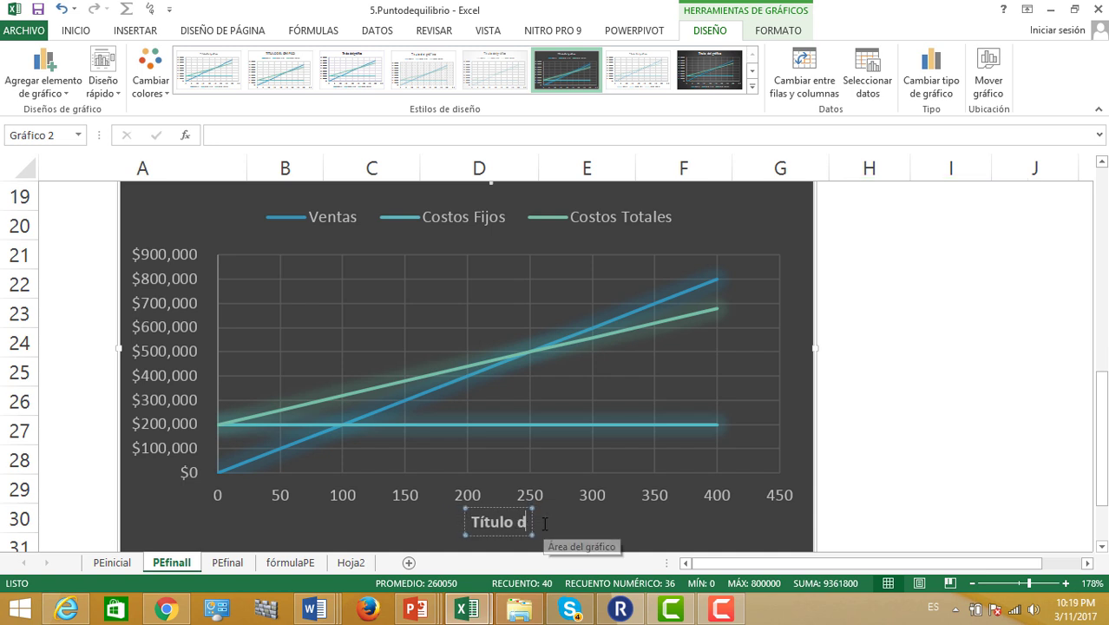
key(BackSpace)
key(BackSpace)
key(BackSpace)
key(BackSpace)
key(BackSpace)
key(BackSpace)
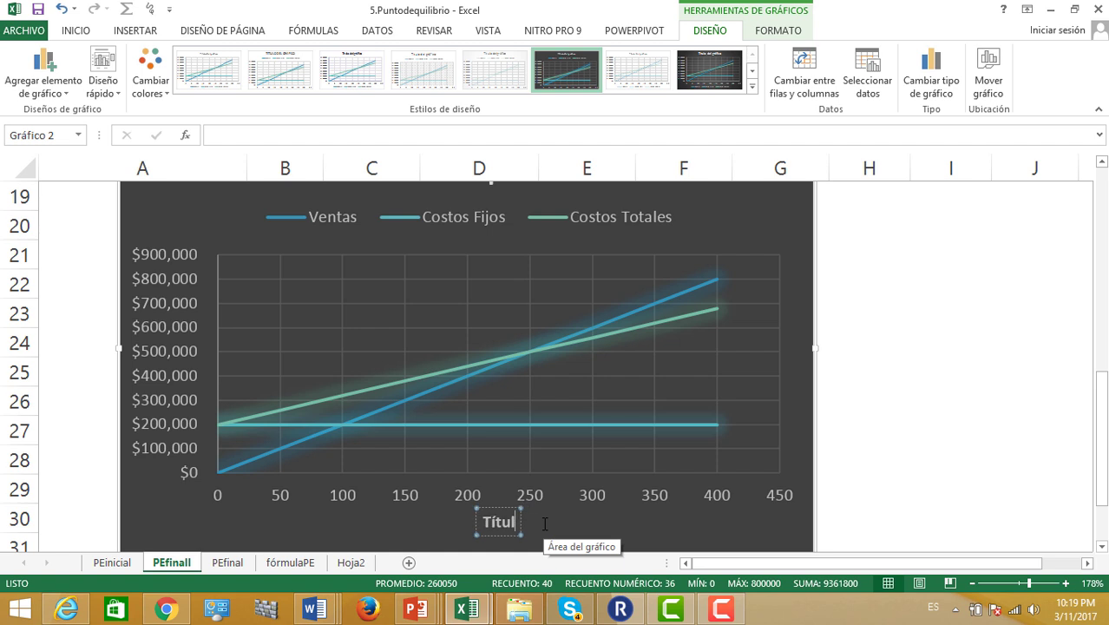
text(Un)
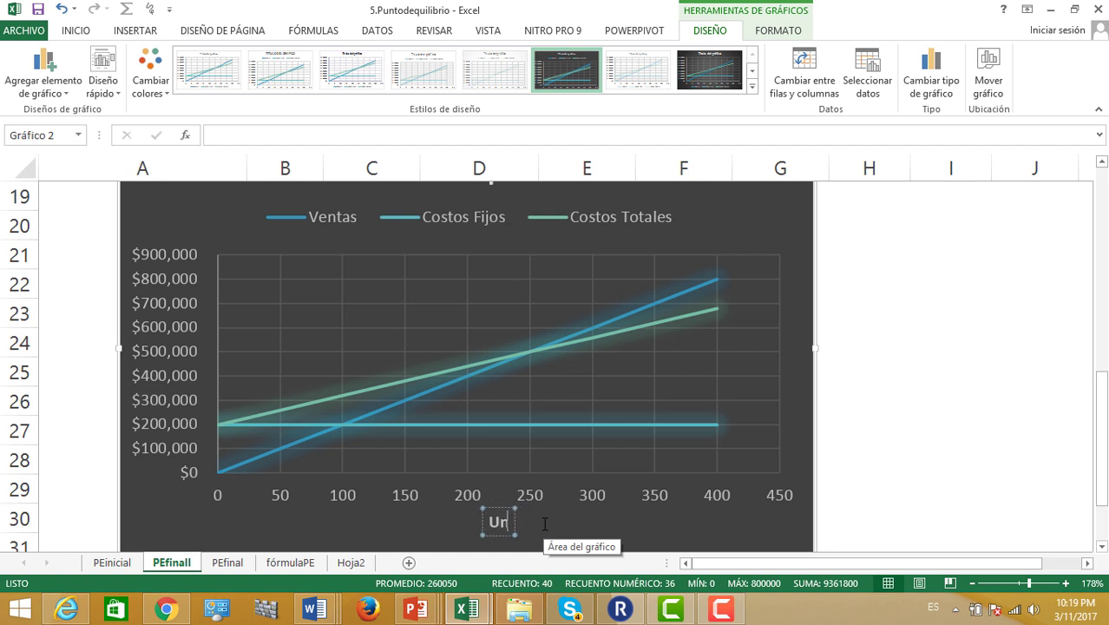
text(idades vendidas)
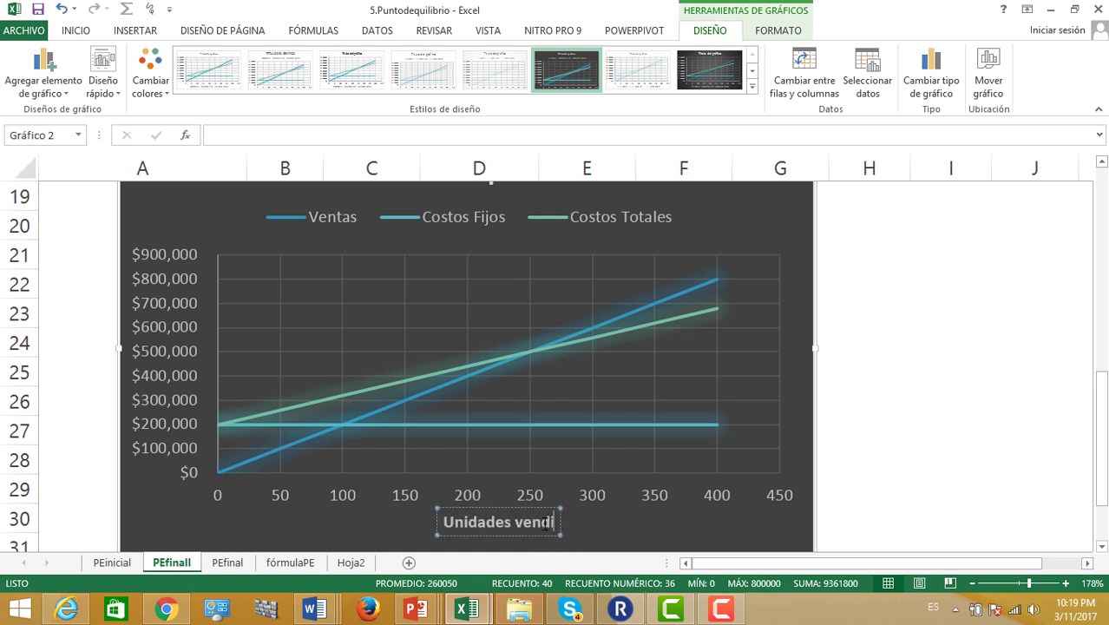
click(700, 512)
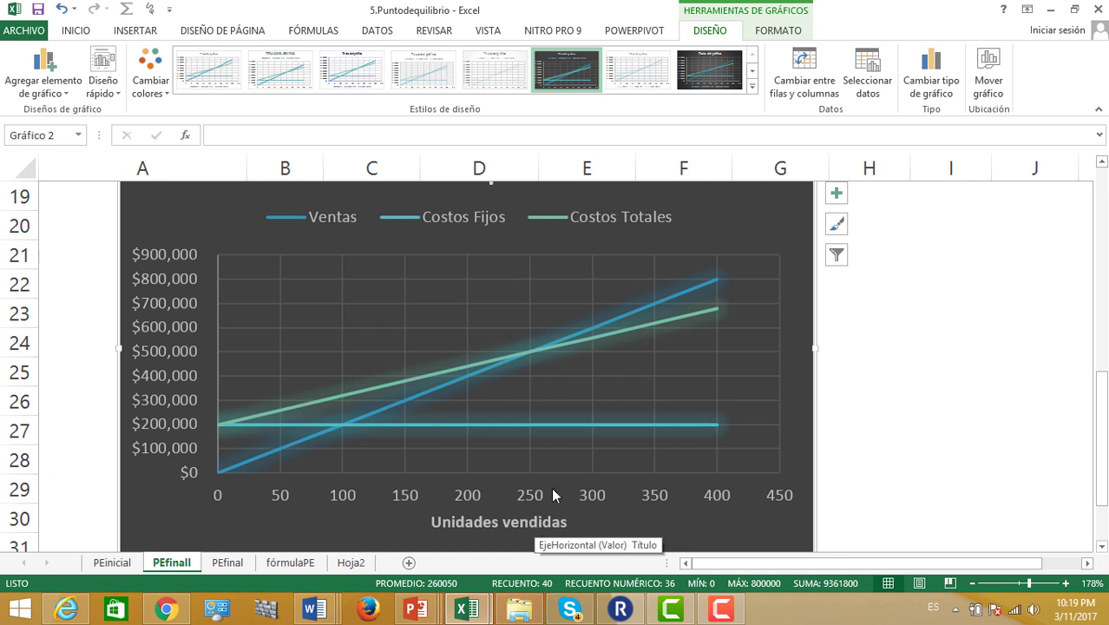
mouse_move(526, 355)
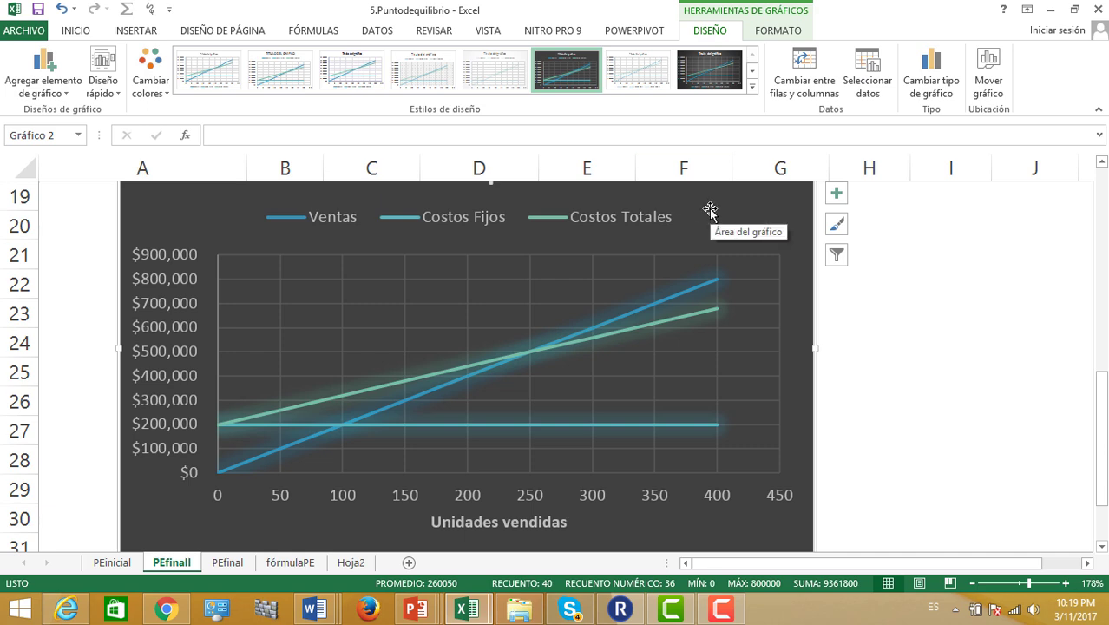
Add a series named PE with X value E2 (250) and Y value E3 ($500,000)
click(868, 87)
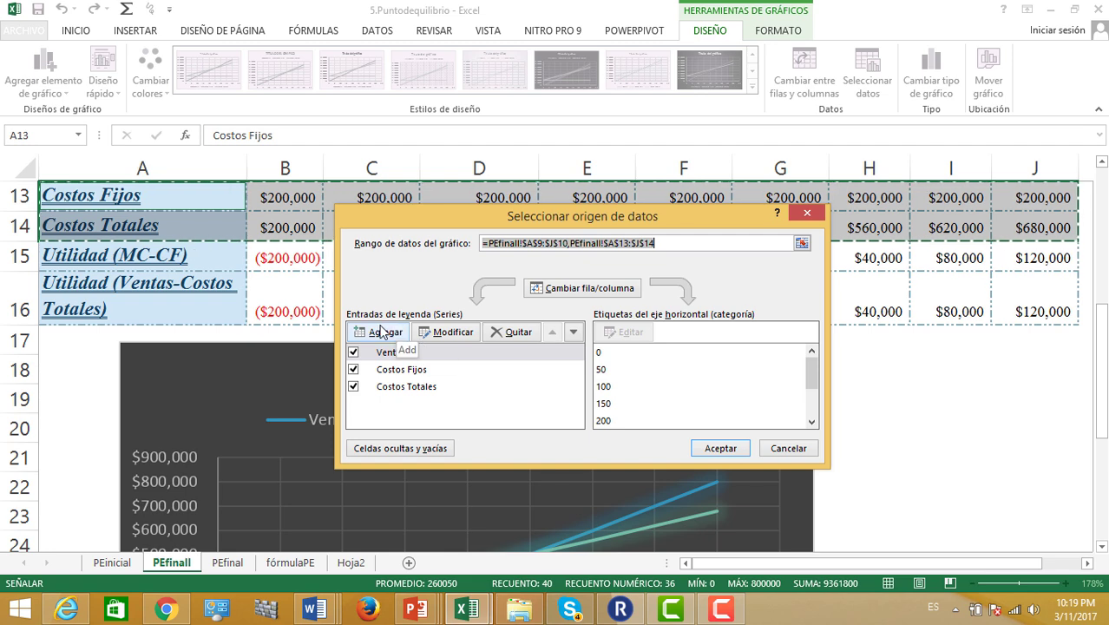
click(380, 332)
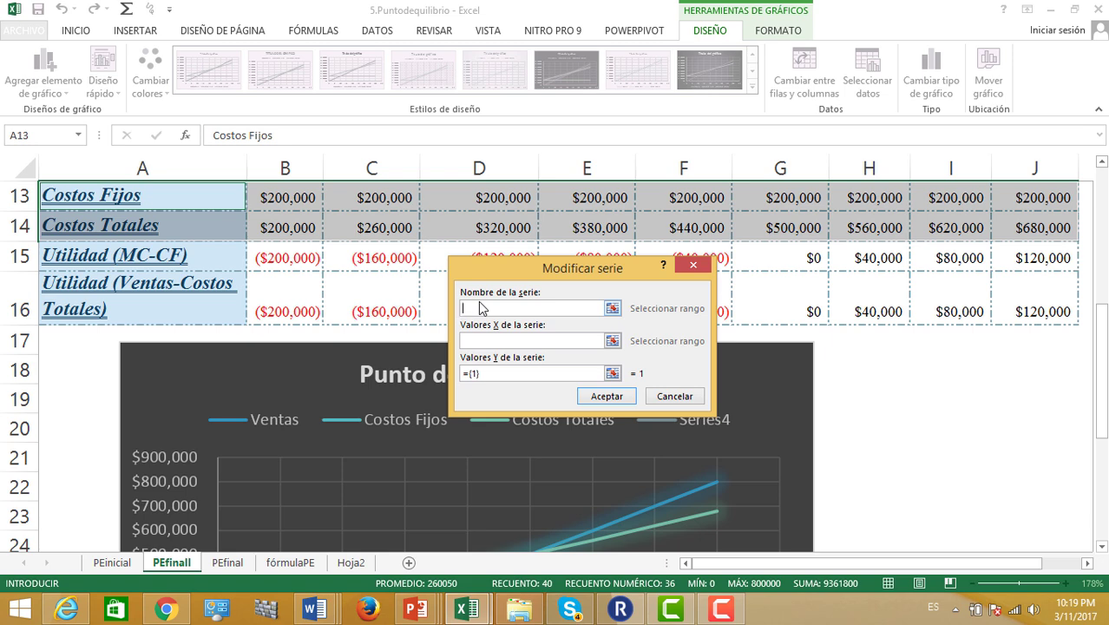
text(PE)
click(477, 340)
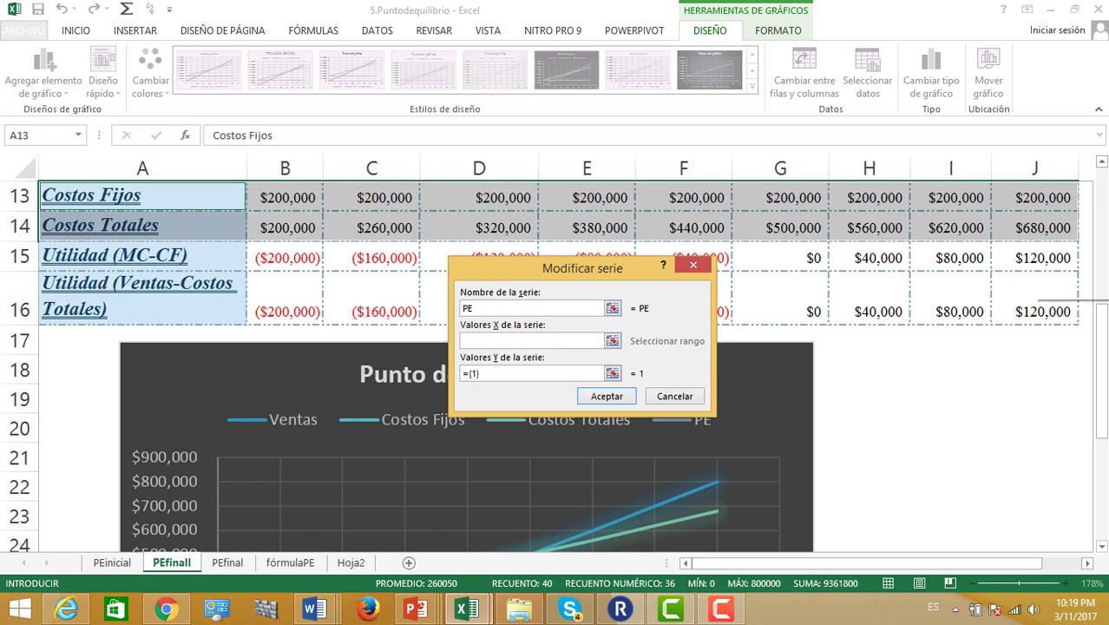
drag(1105, 334, 1105, 260)
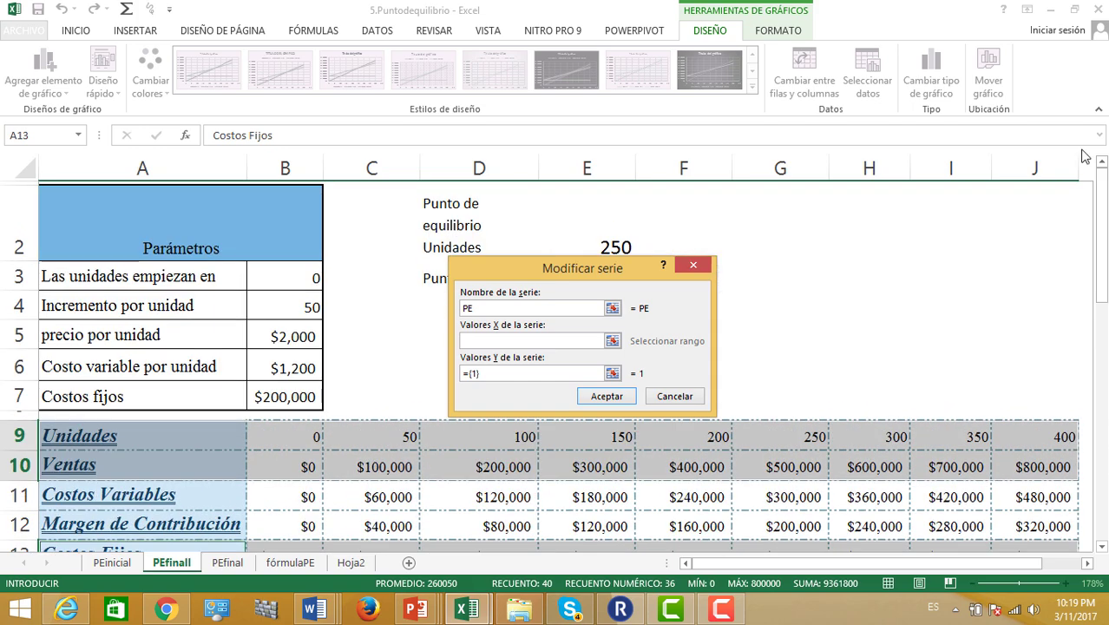
drag(556, 275, 803, 220)
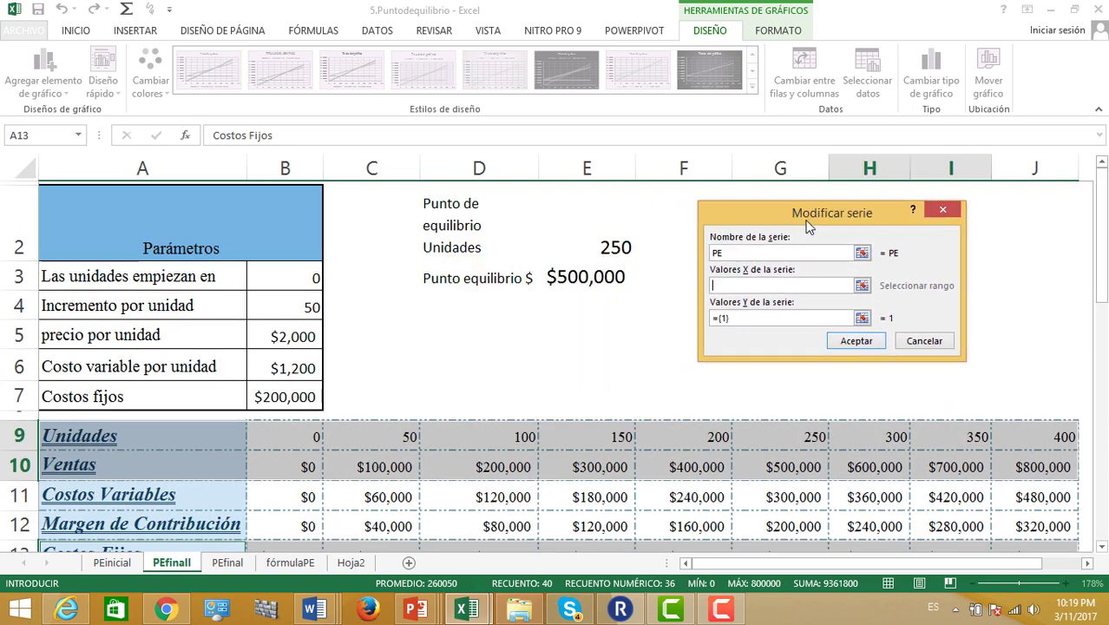
click(591, 246)
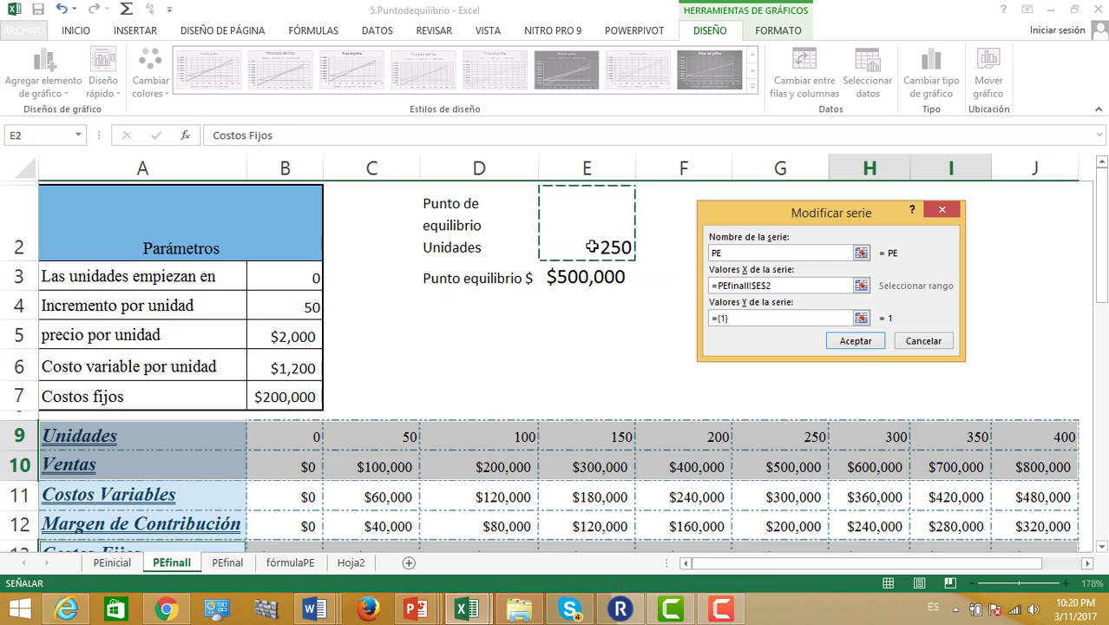
click(763, 318)
key(BackSpace)
key(BackSpace)
key(BackSpace)
key(BackSpace)
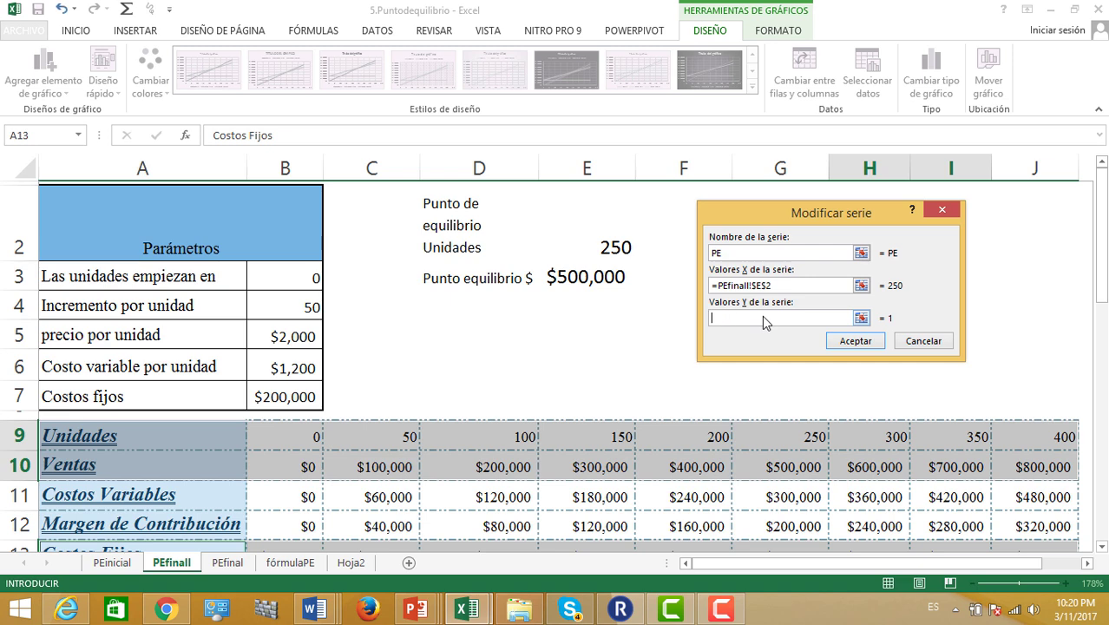
click(578, 275)
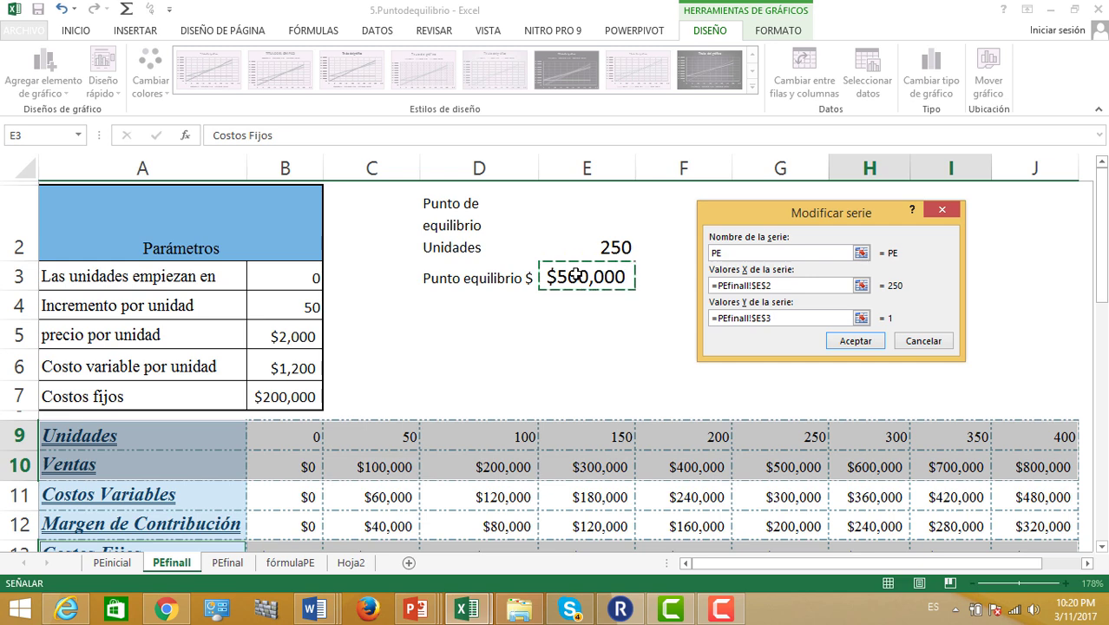
click(856, 341)
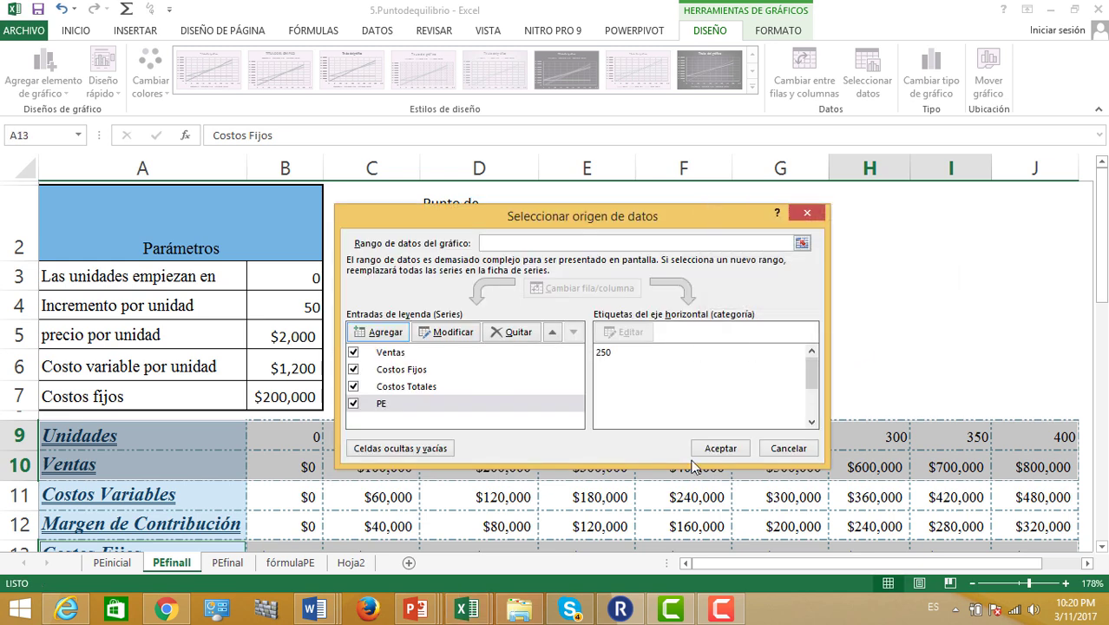
click(726, 449)
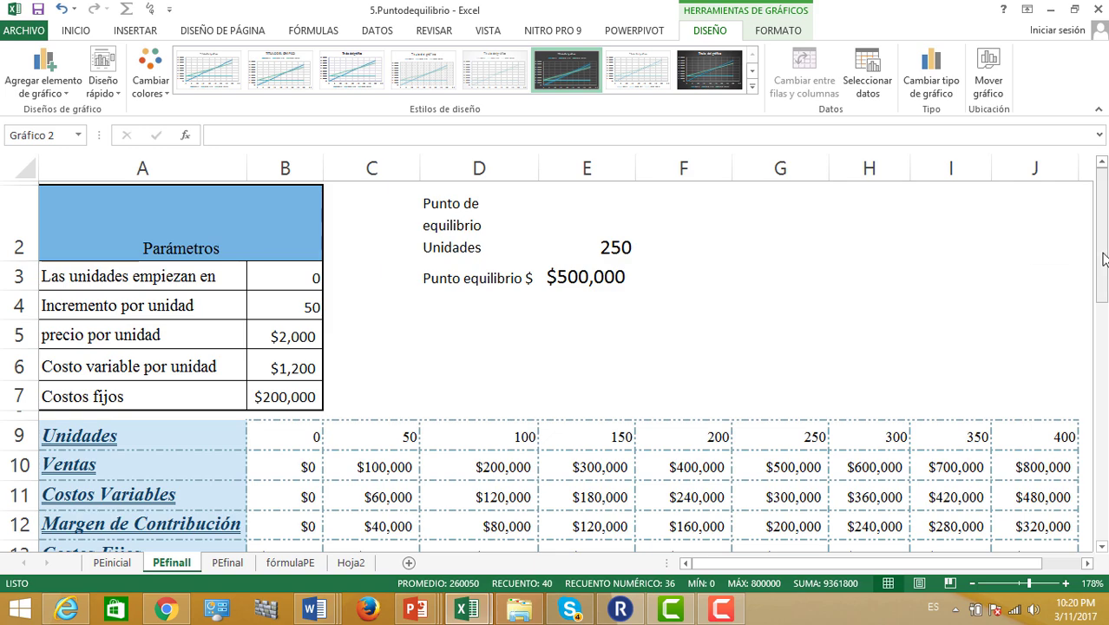
drag(1101, 287, 1096, 461)
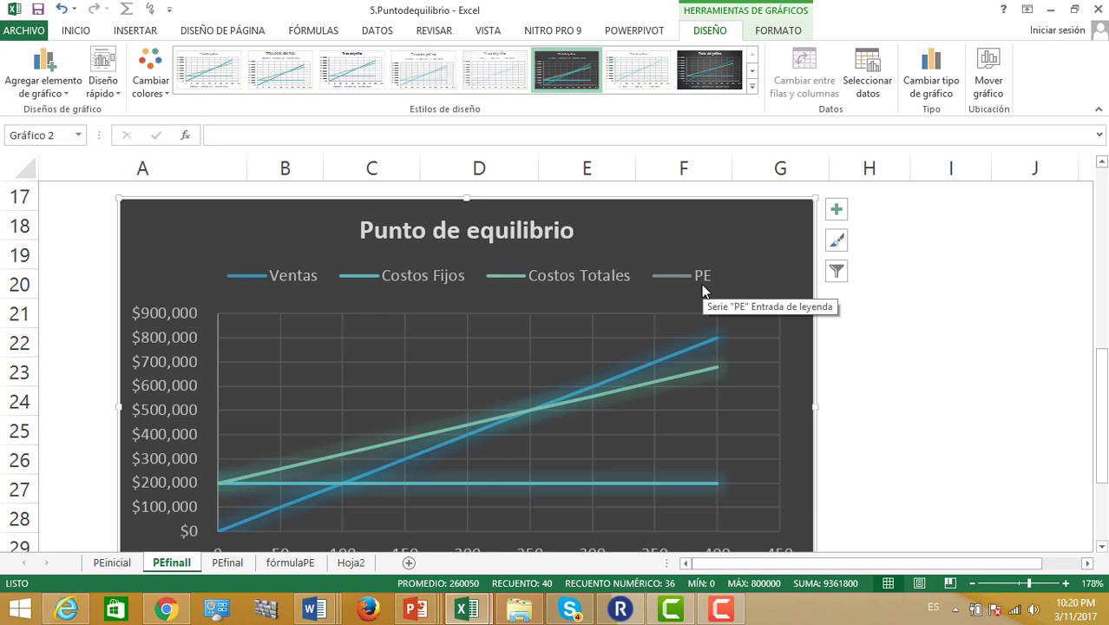
click(561, 484)
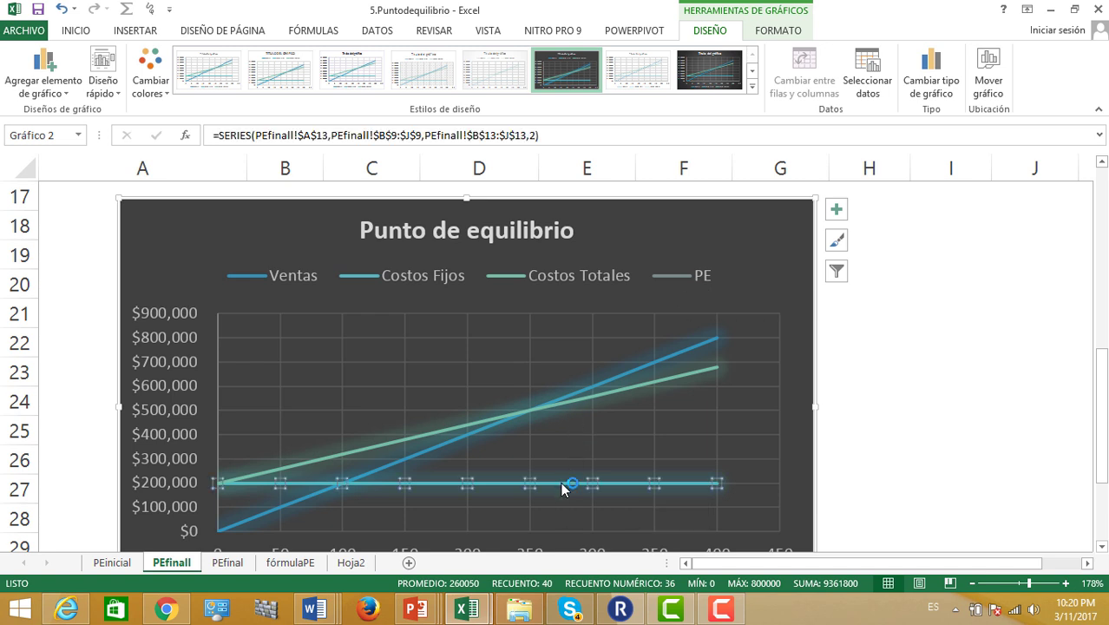
key(Up)
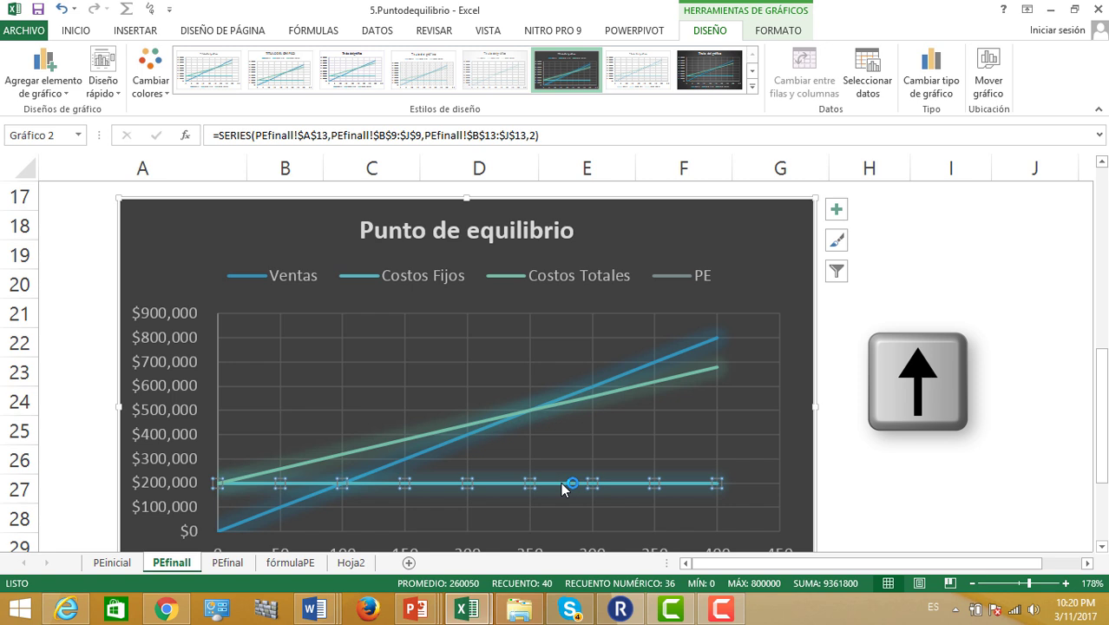
key(Up)
key(Up)
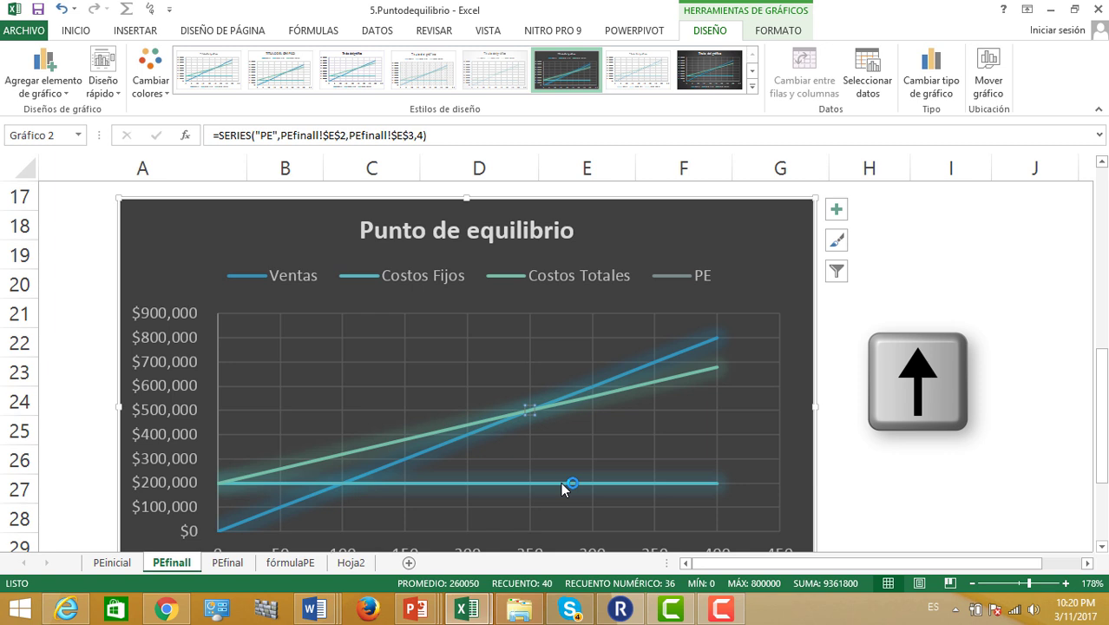
mouse_move(532, 414)
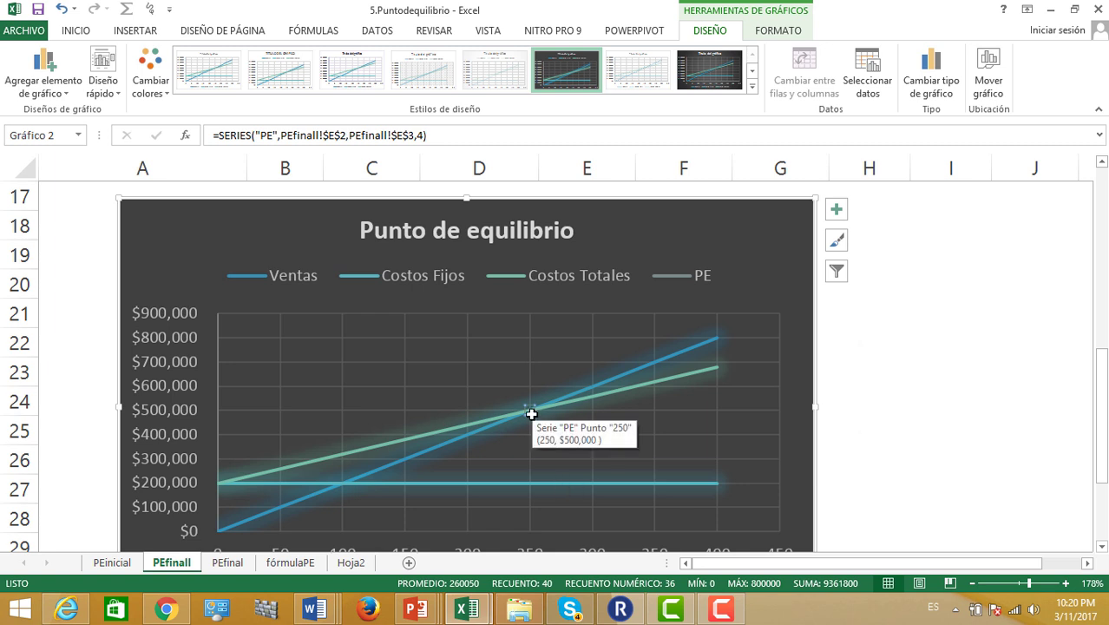